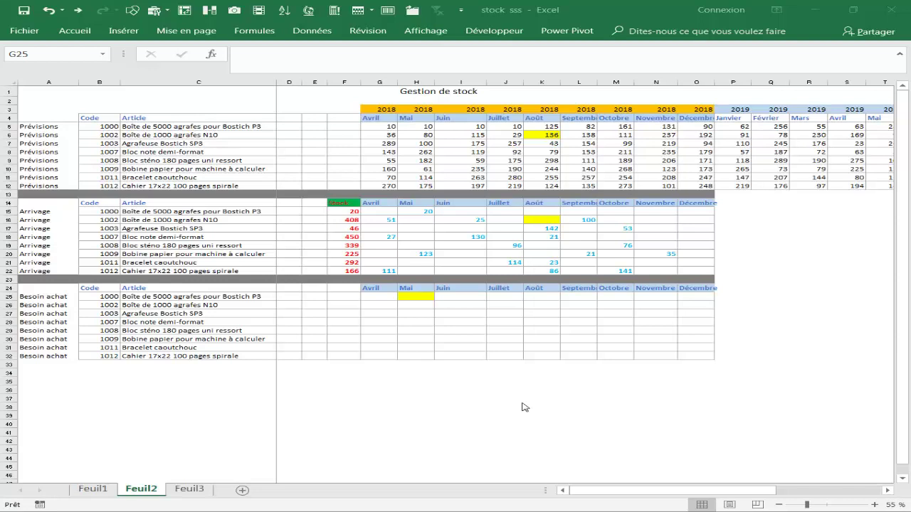
# - Select the Prévisions, Arrivage and Besoin achat tables in turn to present the stock sheet
pyautogui.click(523, 390)
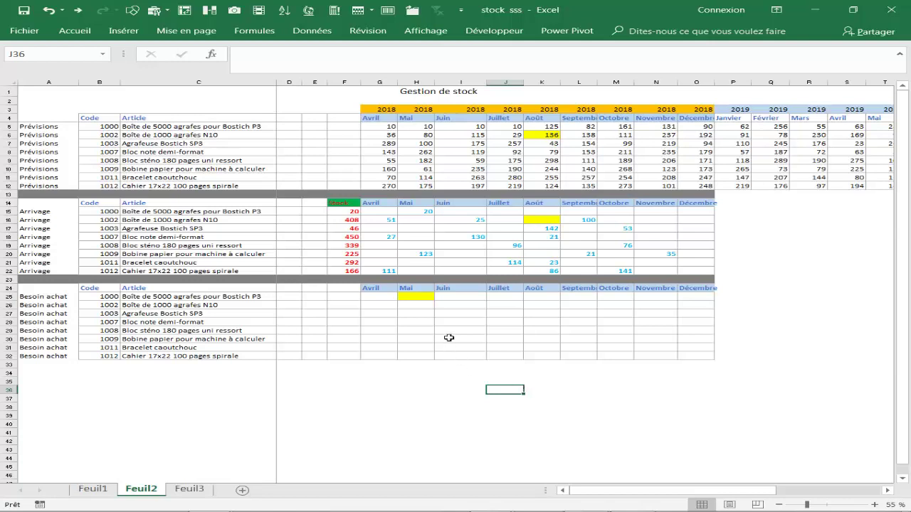
pyautogui.click(441, 339)
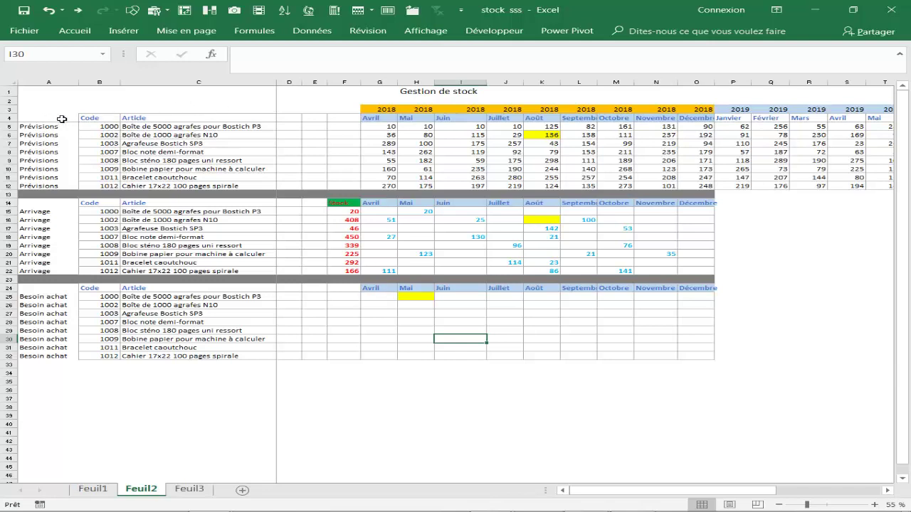
pyautogui.moveTo(60, 119); pyautogui.dragTo(835, 183)
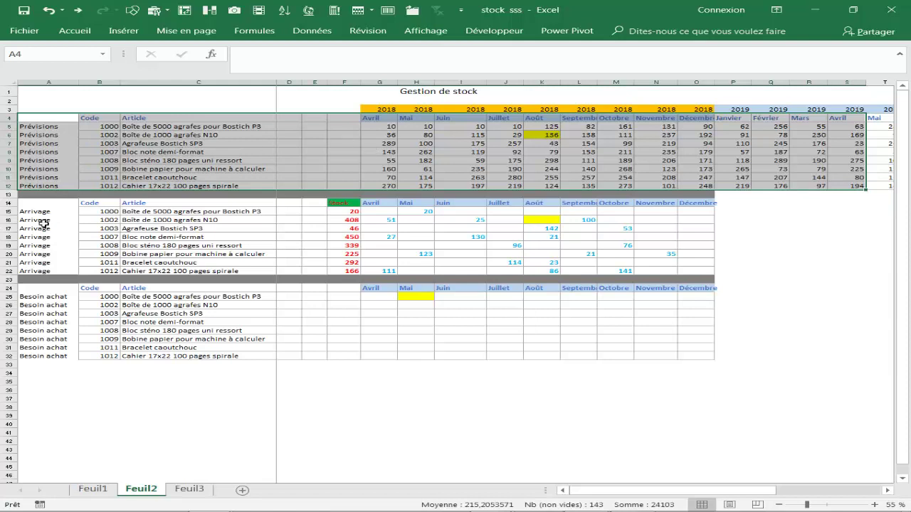
pyautogui.moveTo(54, 203); pyautogui.dragTo(693, 268)
pyautogui.moveTo(68, 299); pyautogui.dragTo(669, 372)
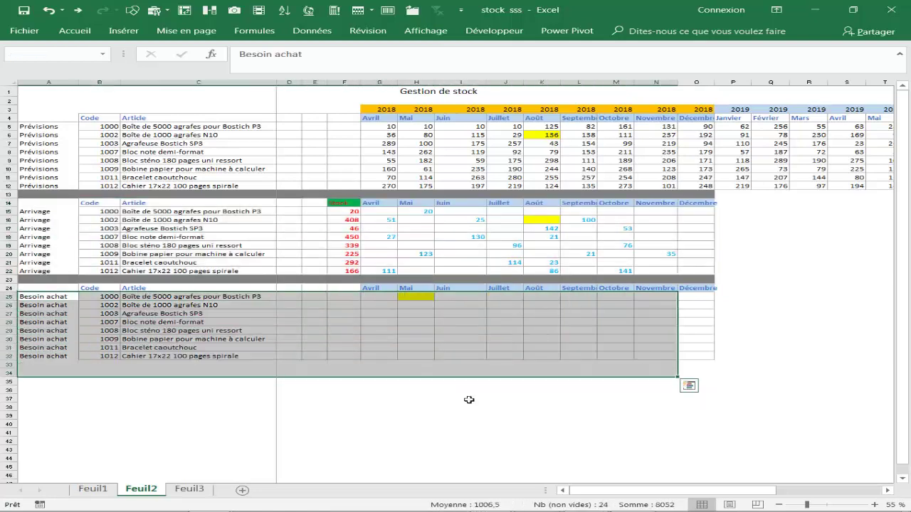
pyautogui.click(438, 331)
pyautogui.moveTo(388, 297); pyautogui.dragTo(702, 354)
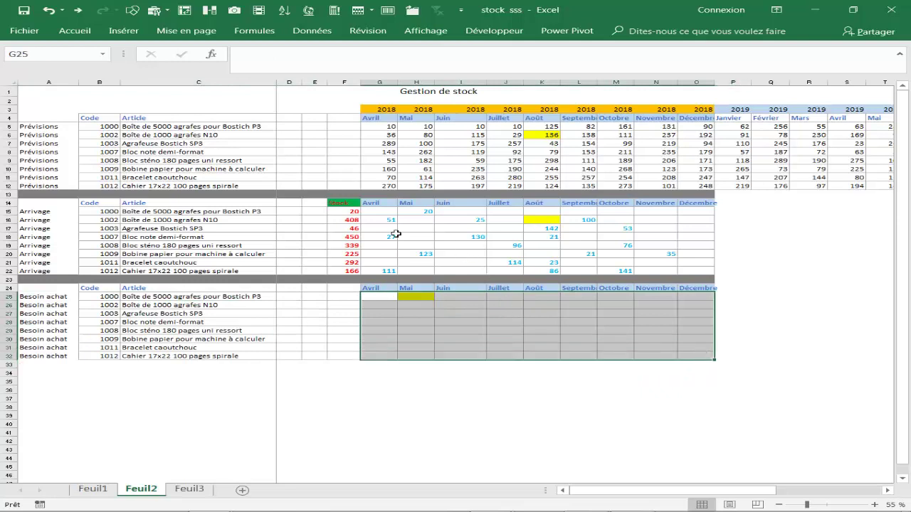
pyautogui.moveTo(353, 213); pyautogui.dragTo(345, 263)
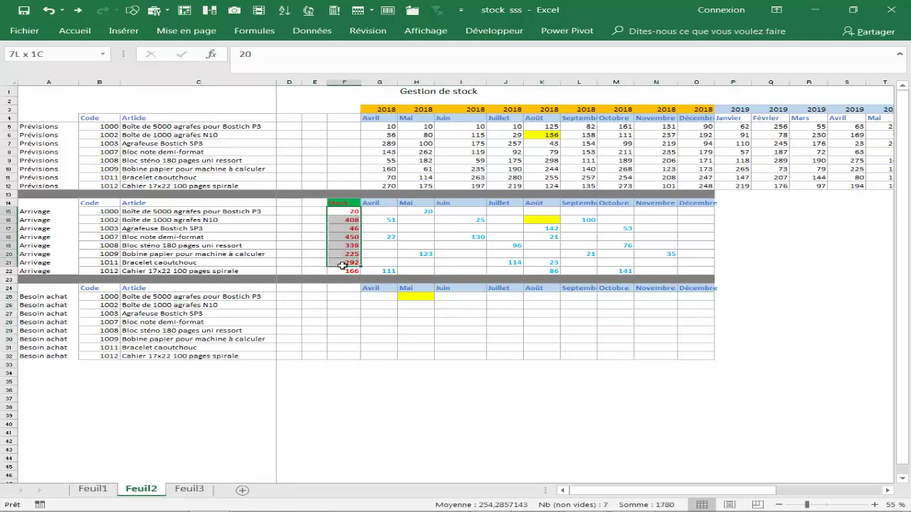
pyautogui.click(396, 215)
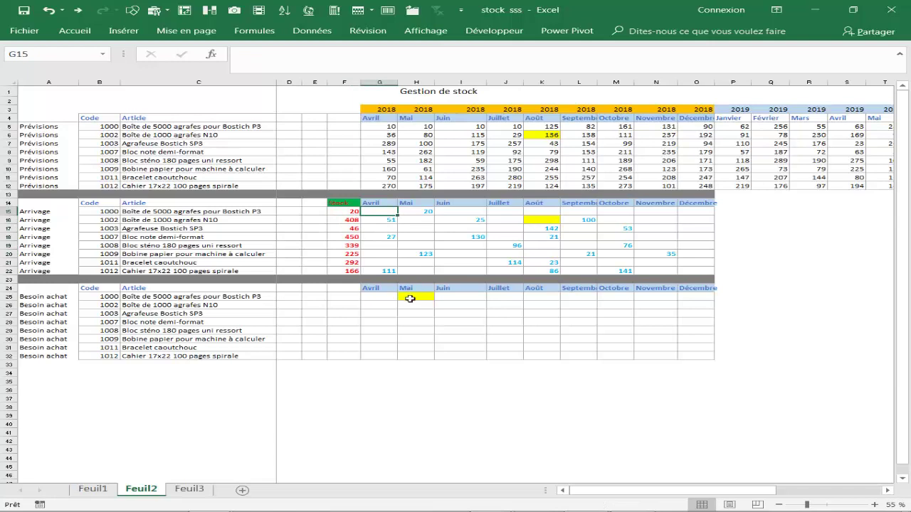
# - Copy the Avril cell's plain formatting over the yellow Mai cell of the first Besoin achat row
pyautogui.click(410, 299)
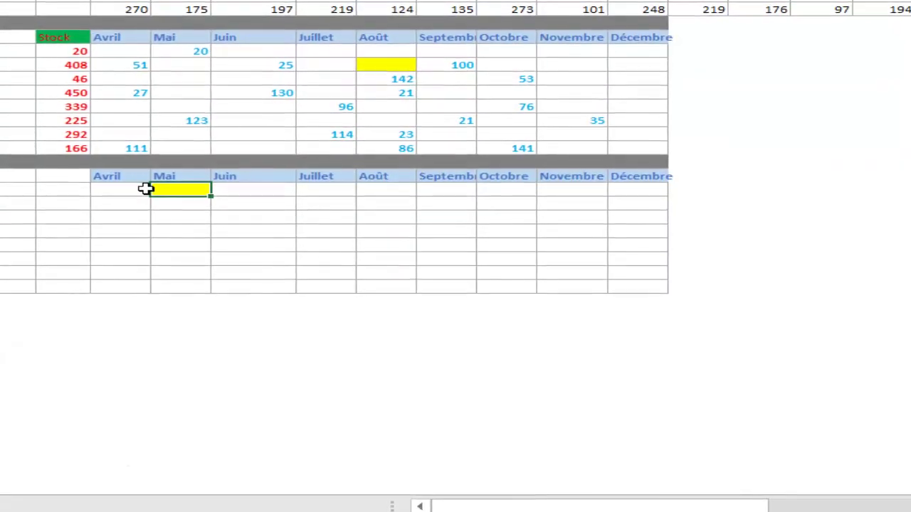
pyautogui.click(395, 301)
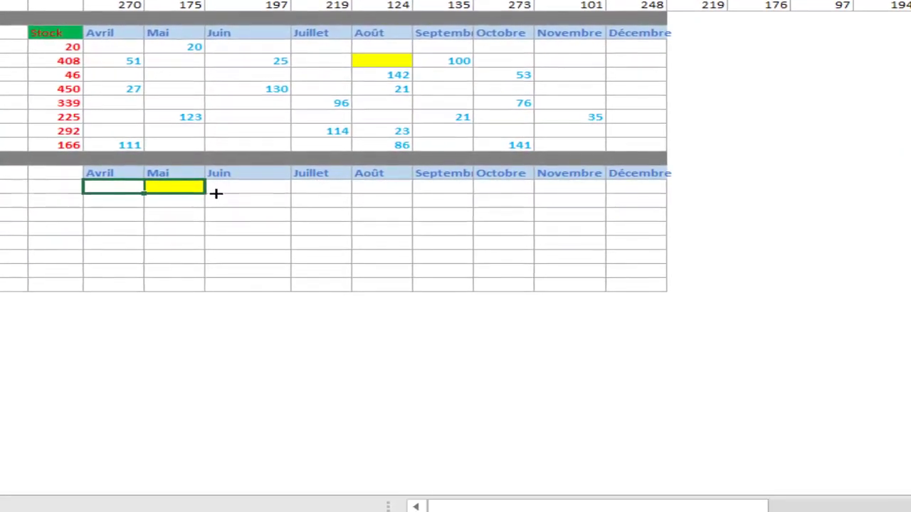
pyautogui.moveTo(147, 194); pyautogui.dragTo(214, 193)
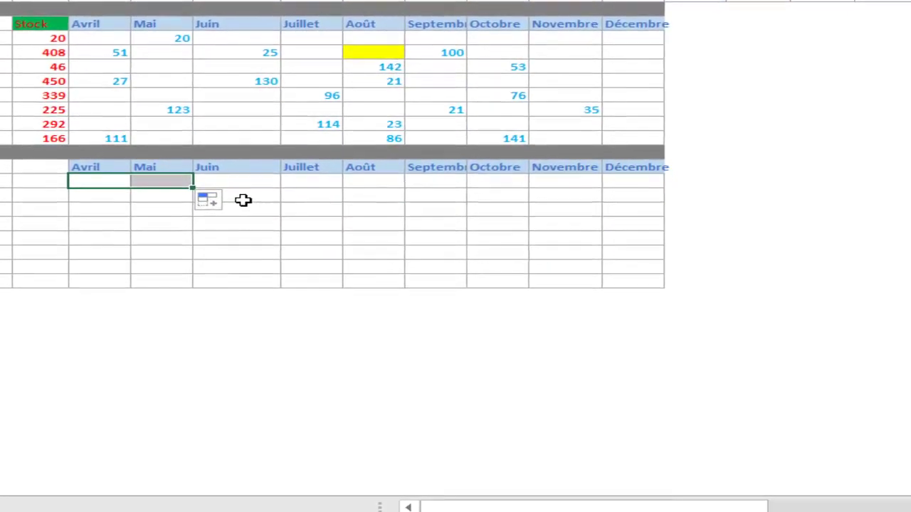
# - Fill the Juin cell of the second Besoin achat row light orange
pyautogui.click(242, 198)
pyautogui.rightClick(243, 200)
pyautogui.click(369, 254)
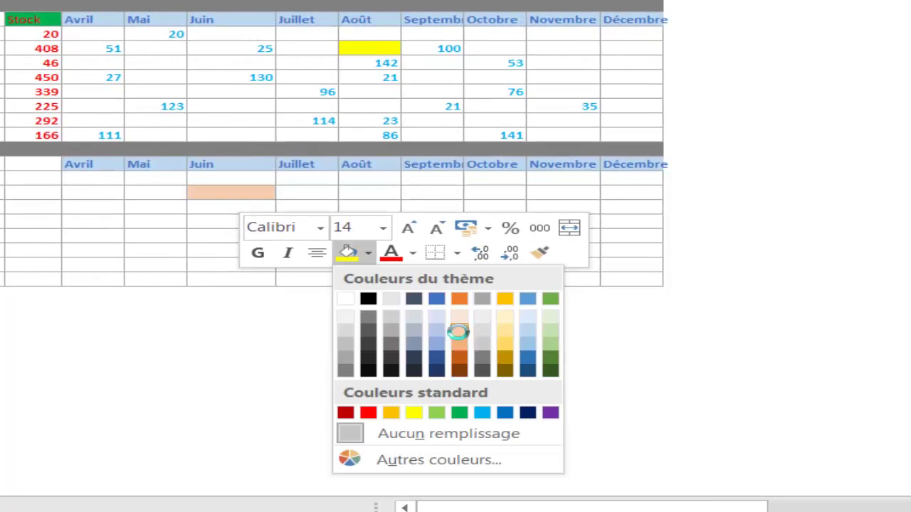
pyautogui.click(458, 330)
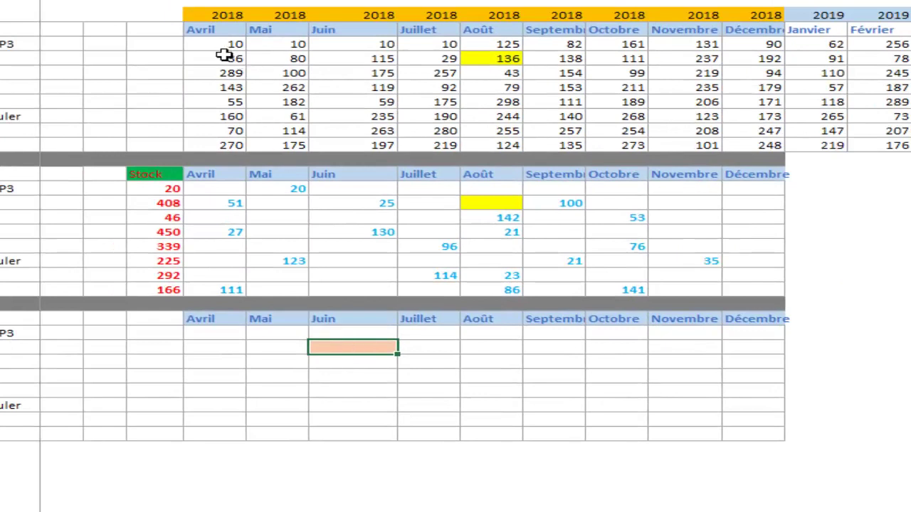
pyautogui.moveTo(222, 58); pyautogui.dragTo(348, 56)
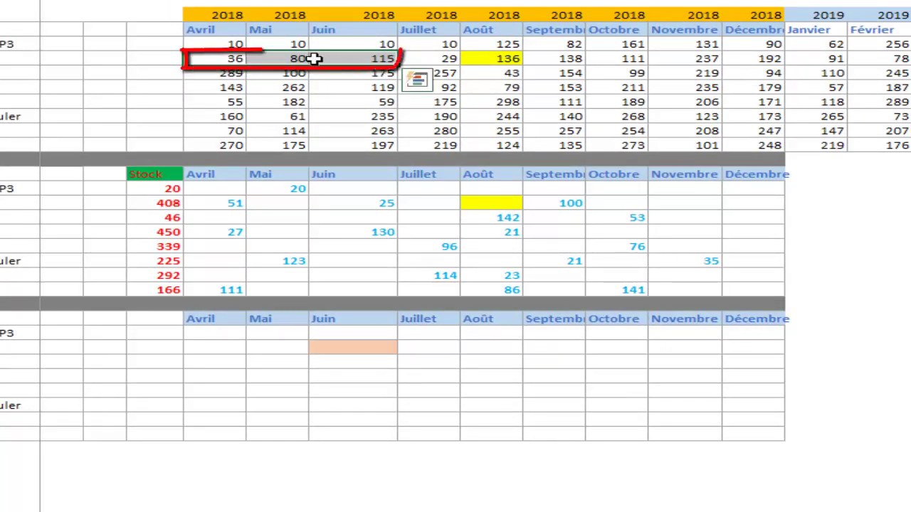
pyautogui.click(362, 344)
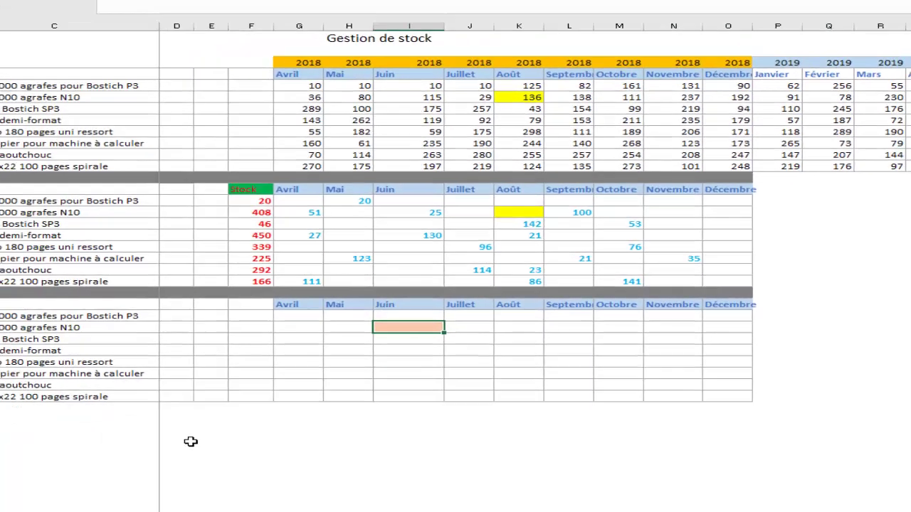
# - Enter the label prev in cell D36
pyautogui.click(302, 393)
pyautogui.write('prev')
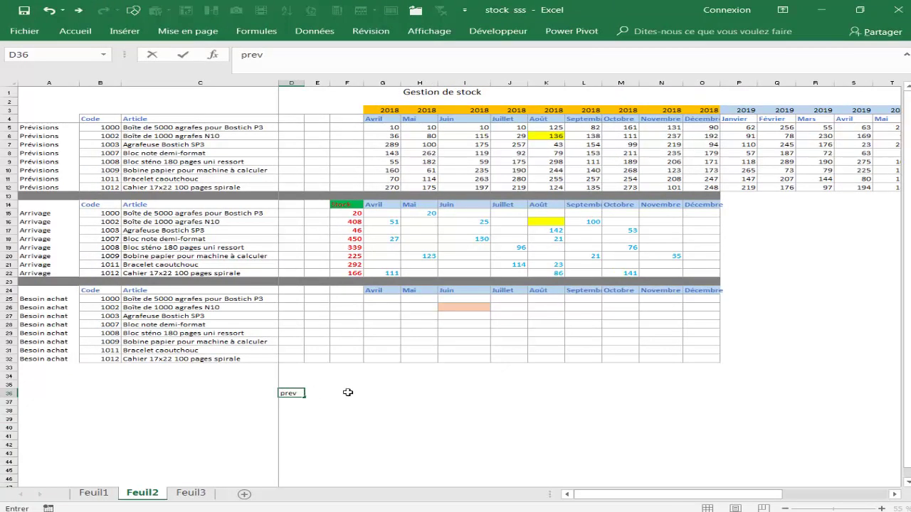
pyautogui.click(348, 393)
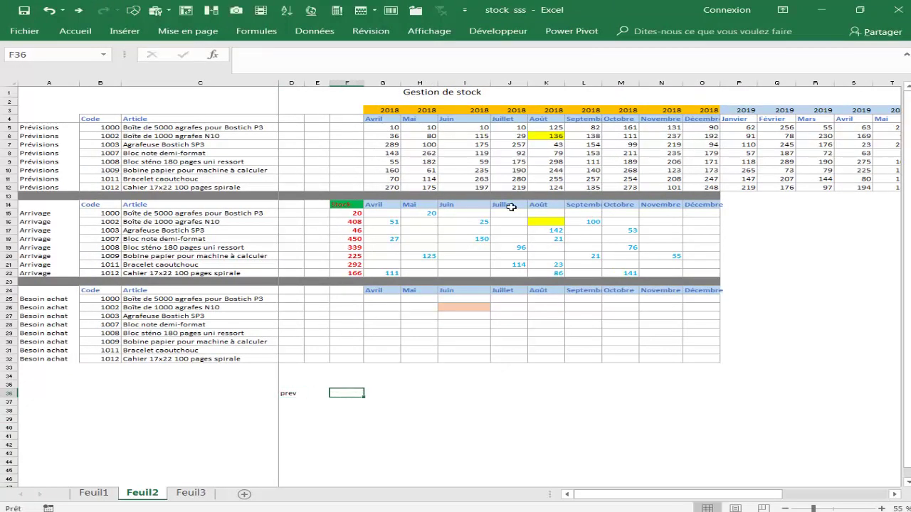
# - Define the workbook name prev referring to =Feuil2!$G6:I6, the forecasts 36, 80 and 115
pyautogui.click(459, 307)
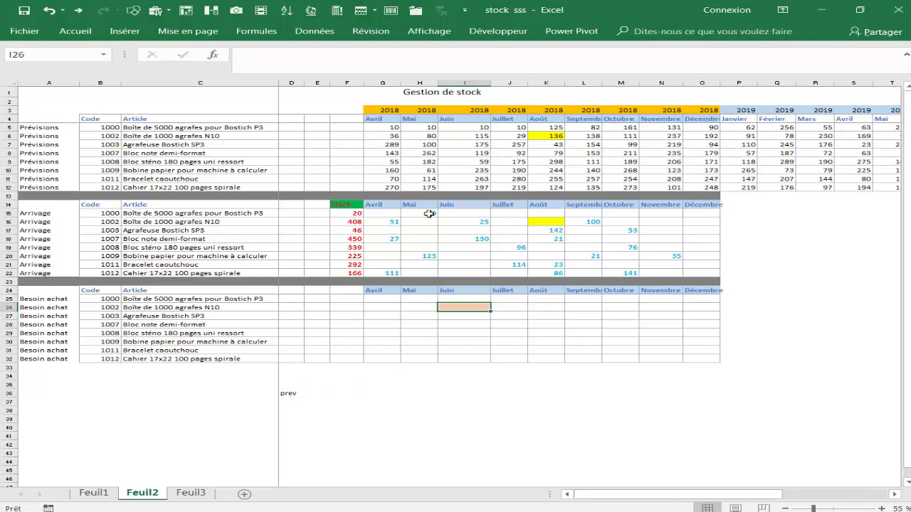
pyautogui.click(255, 32)
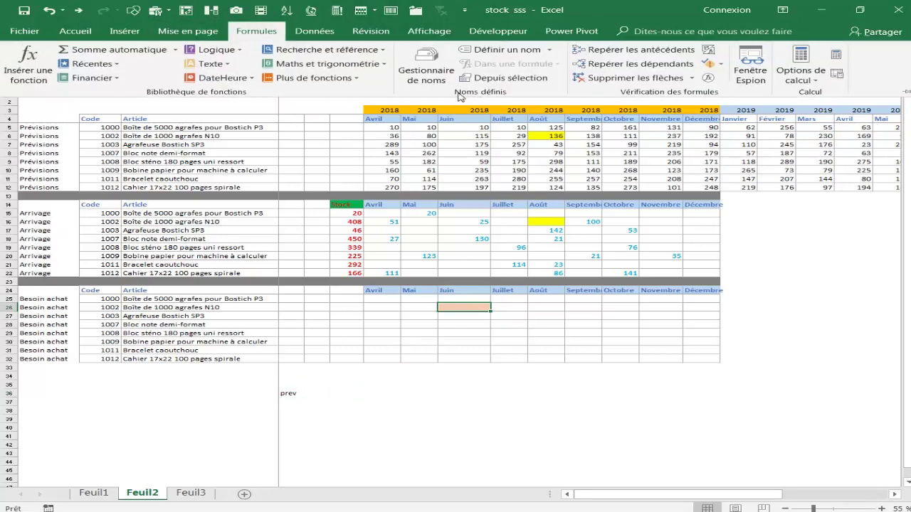
pyautogui.click(425, 74)
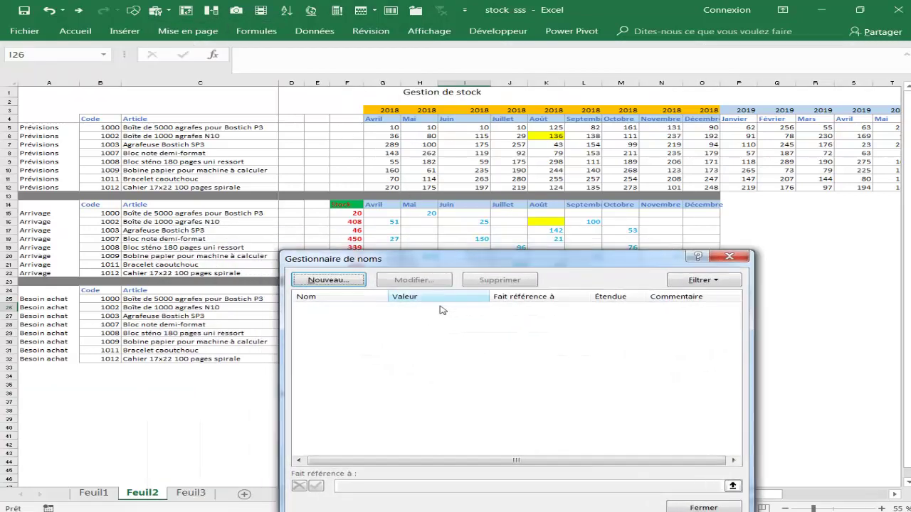
pyautogui.click(349, 279)
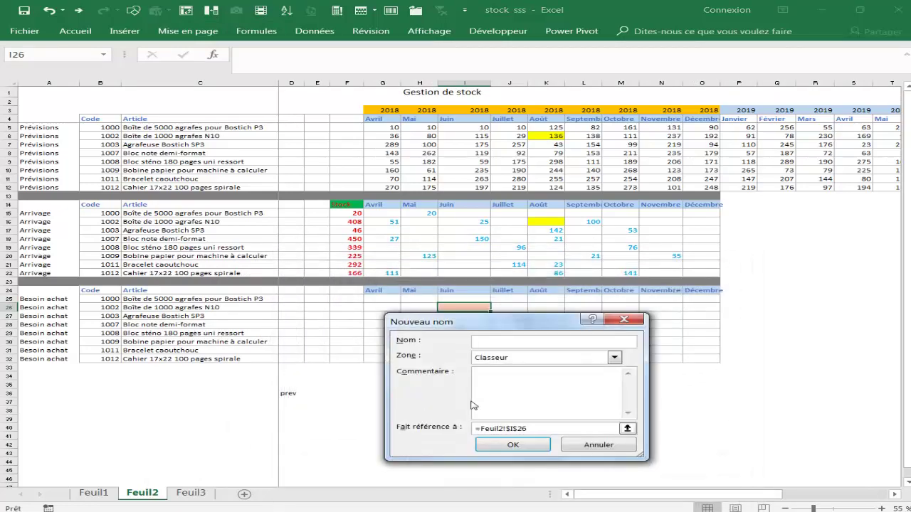
pyautogui.write('prev')
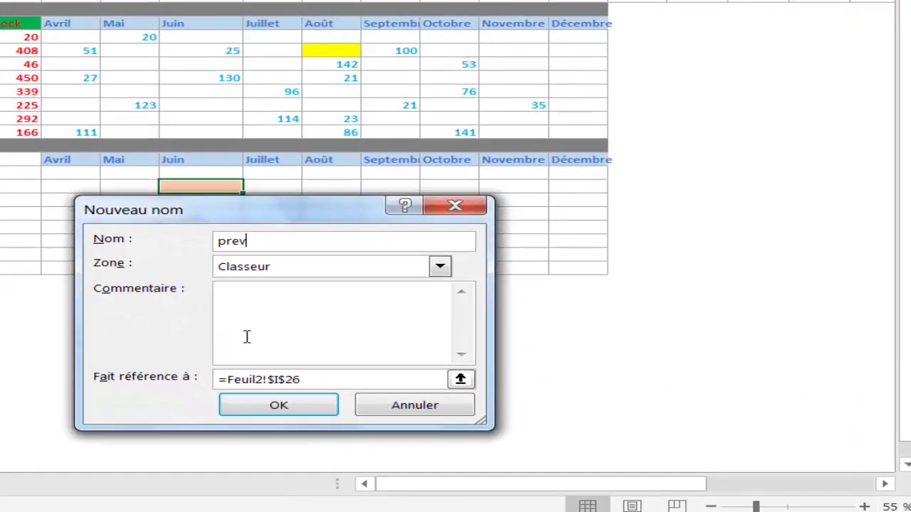
pyautogui.moveTo(308, 379); pyautogui.dragTo(227, 376)
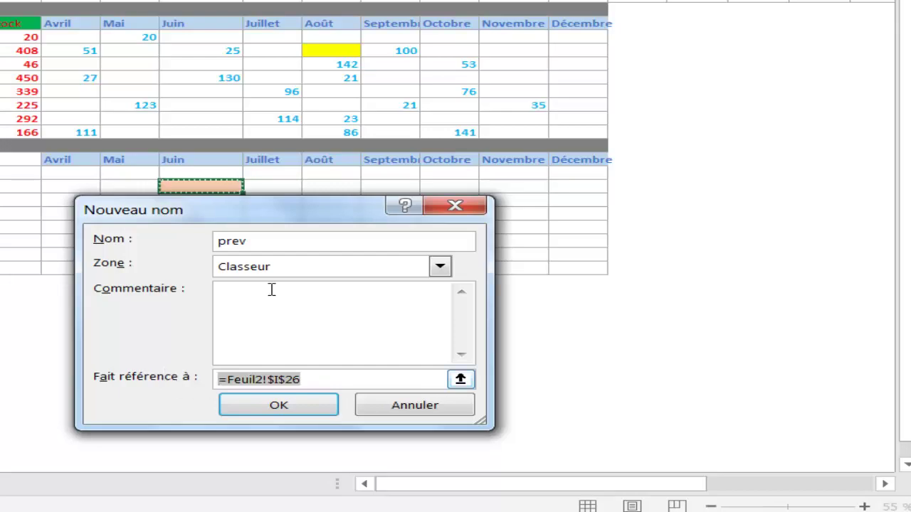
pyautogui.press('Delete')
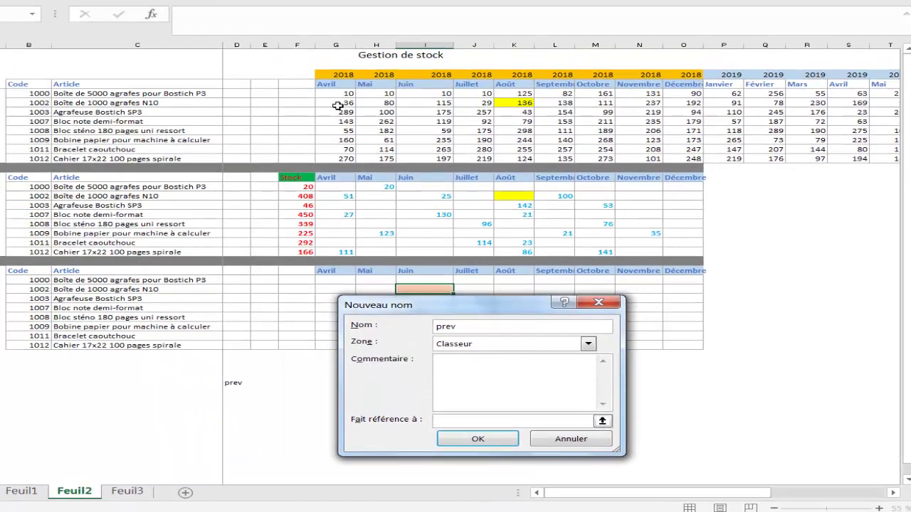
pyautogui.moveTo(338, 102); pyautogui.dragTo(425, 102)
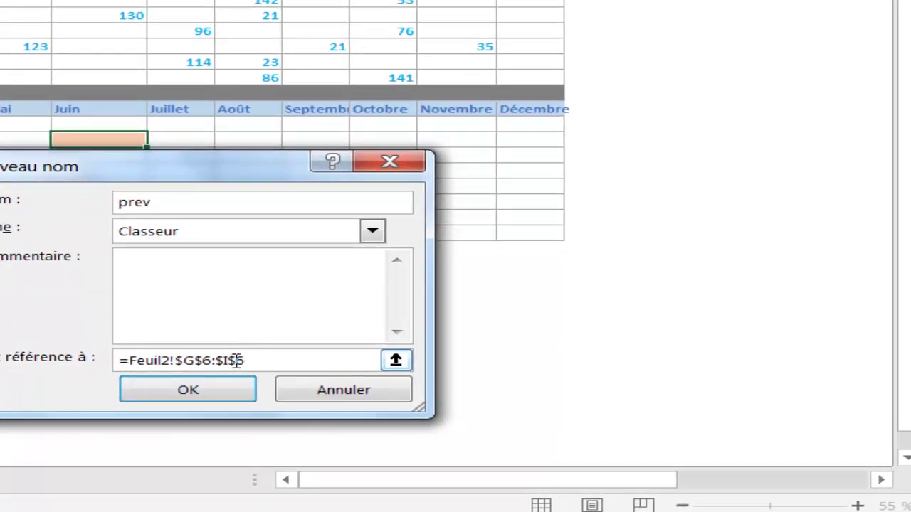
pyautogui.press('BackSpace')
pyautogui.press('Delete')
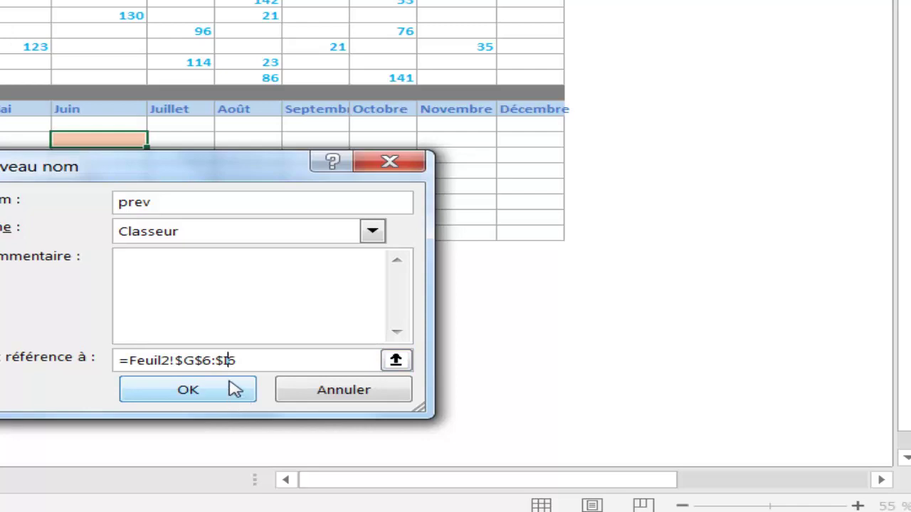
pyautogui.write('6')
pyautogui.press('BackSpace')
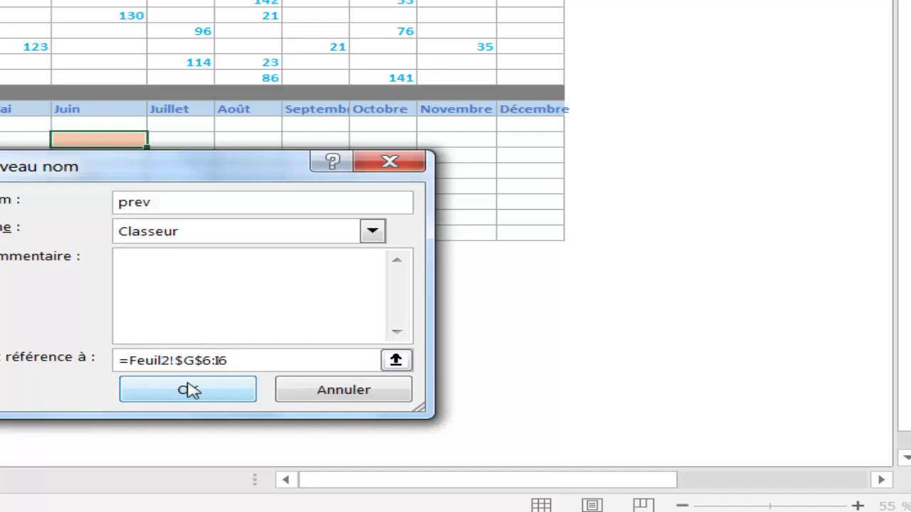
pyautogui.press('BackSpace')
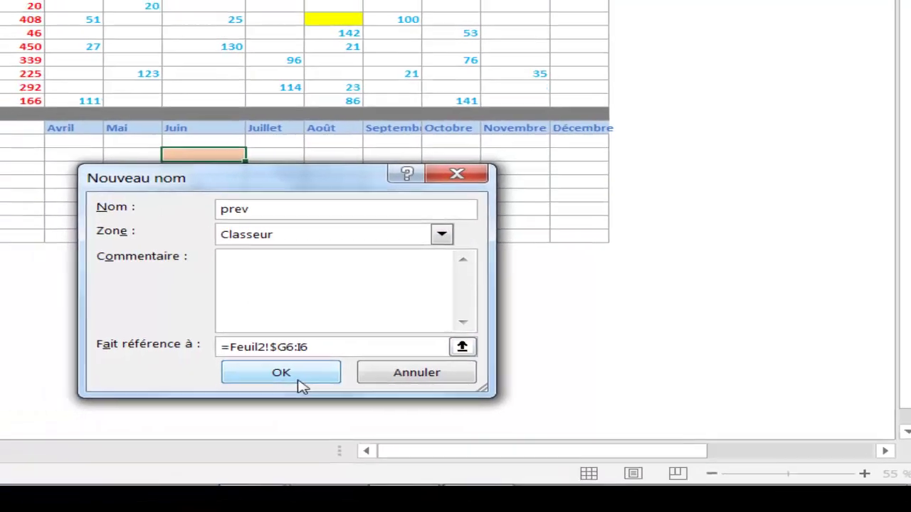
pyautogui.click(188, 389)
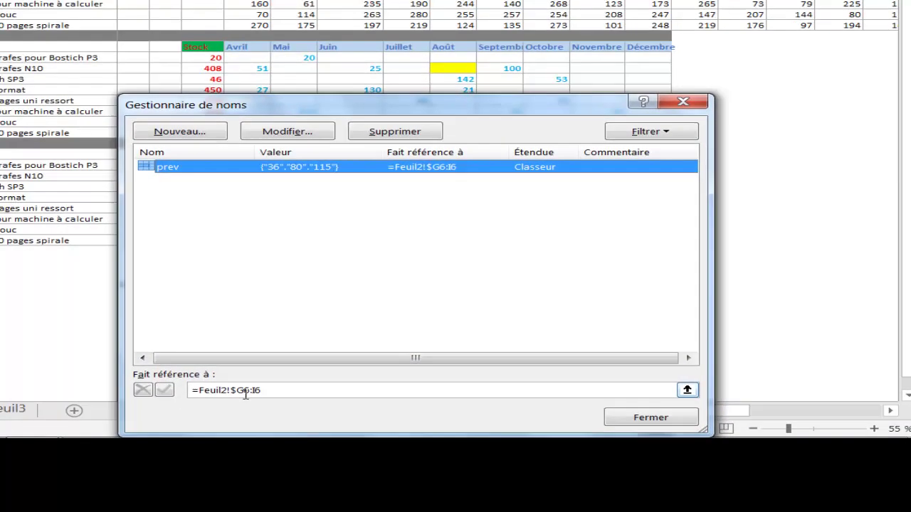
# - Review the prev name's reference in the Name Manager, then close it
pyautogui.click(242, 392)
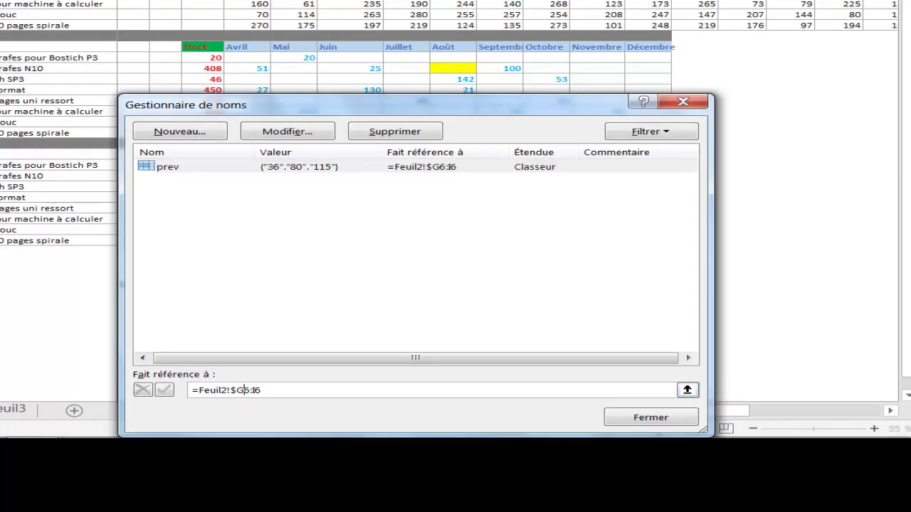
pyautogui.moveTo(384, 107); pyautogui.dragTo(398, 206)
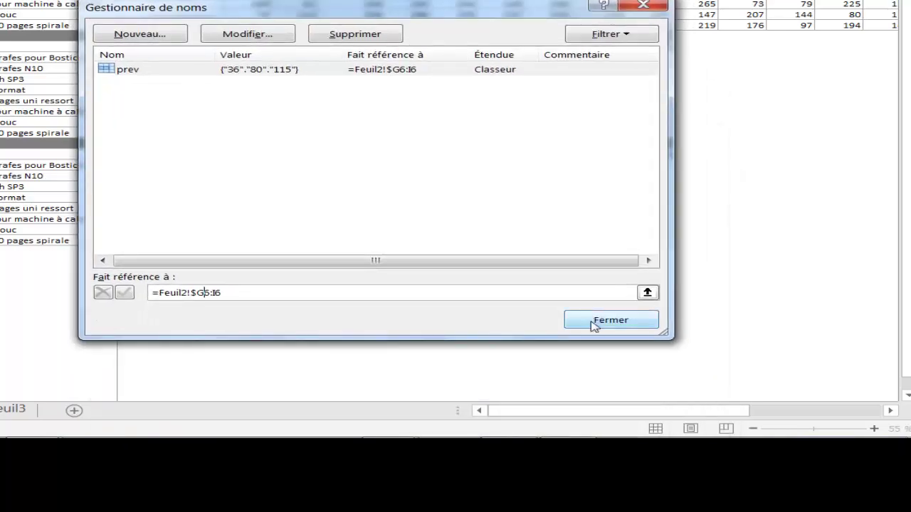
pyautogui.click(599, 326)
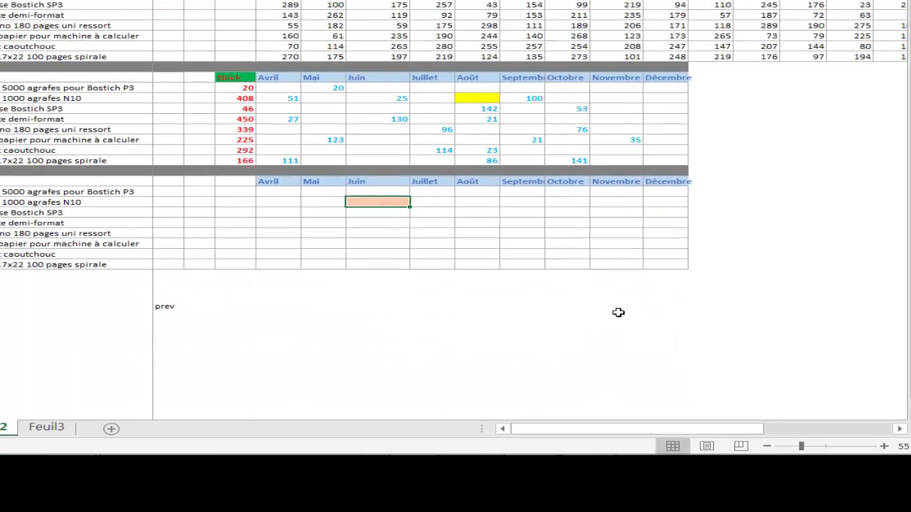
pyautogui.click(616, 325)
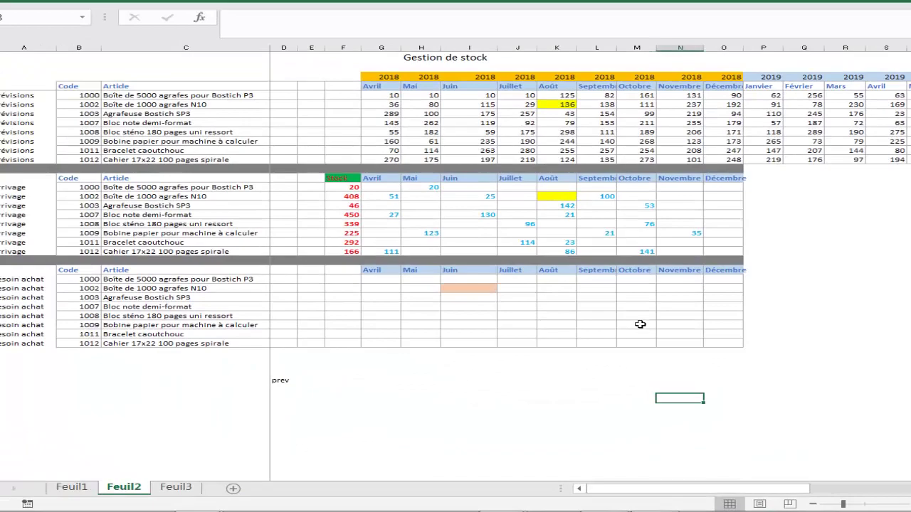
pyautogui.click(641, 324)
pyautogui.rightClick(640, 325)
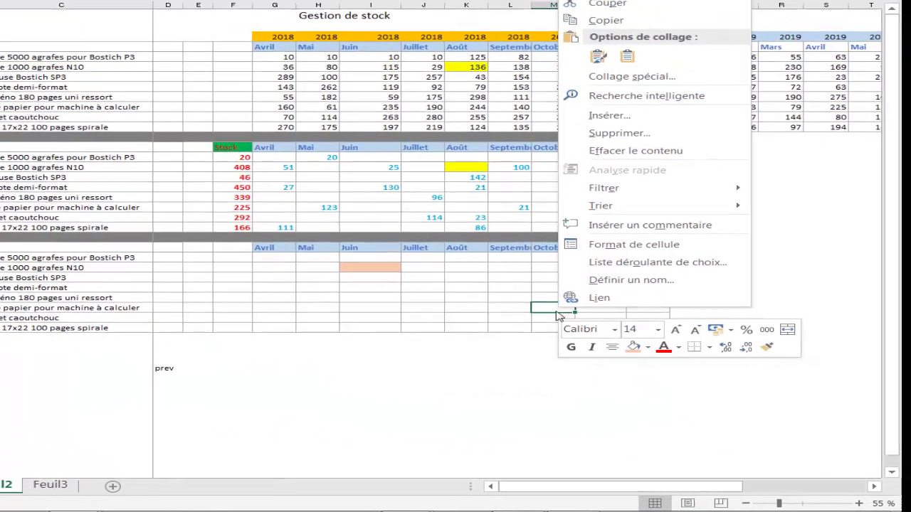
pyautogui.press('Escape')
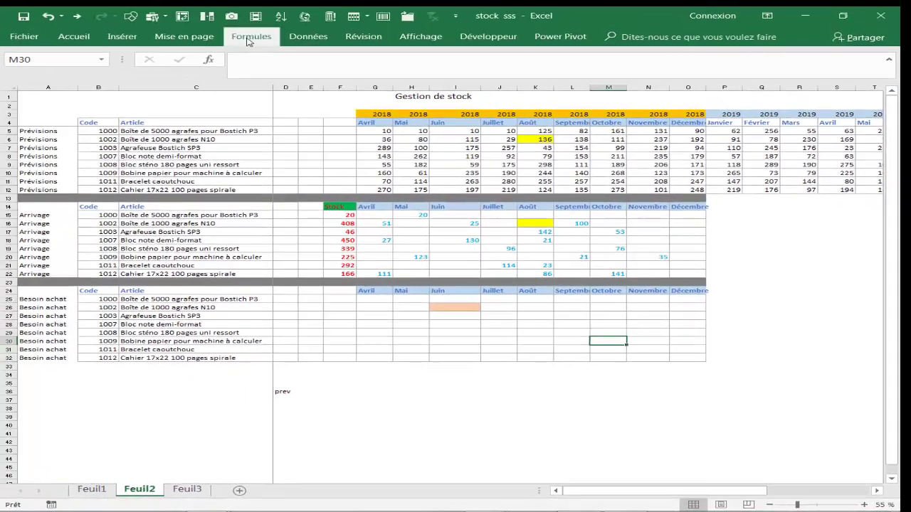
pyautogui.click(251, 36)
pyautogui.click(418, 71)
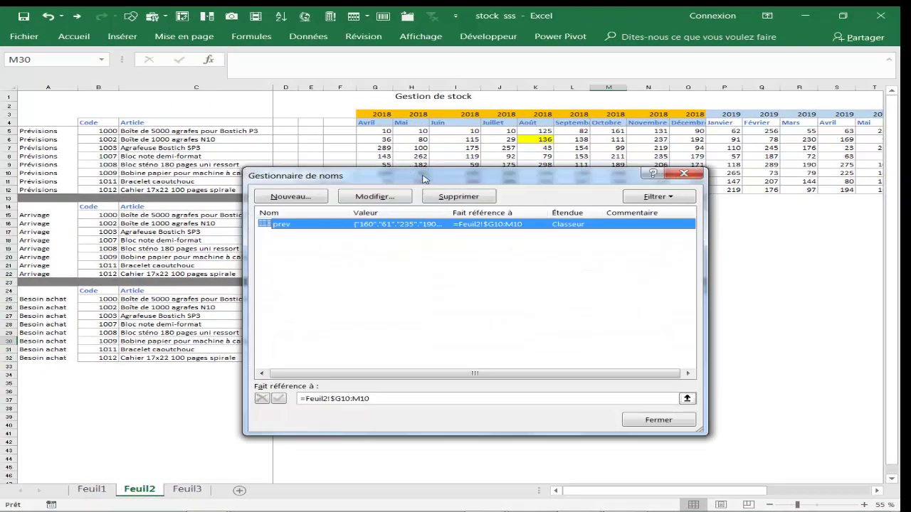
pyautogui.moveTo(426, 180)
pyautogui.mouseDown()
pyautogui.moveTo(91, 247)
pyautogui.moveTo(170, 204)
pyautogui.mouseUp()
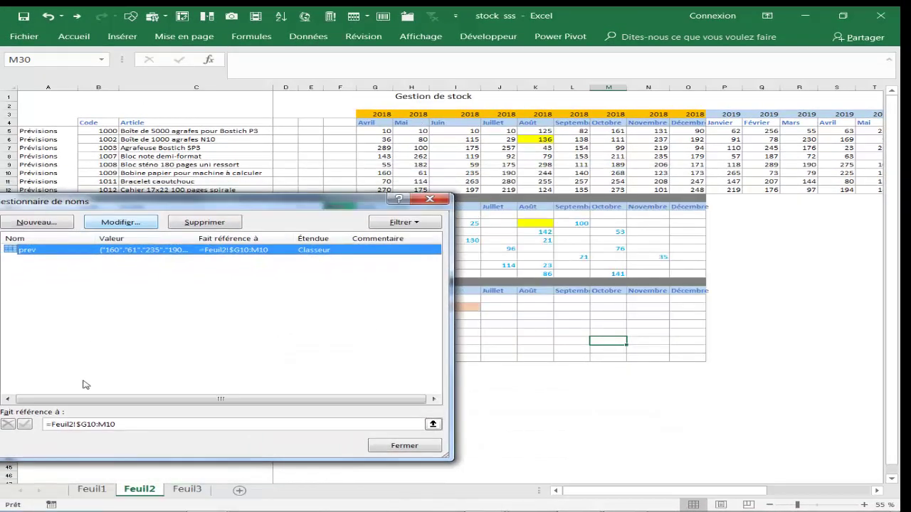
pyautogui.click(83, 425)
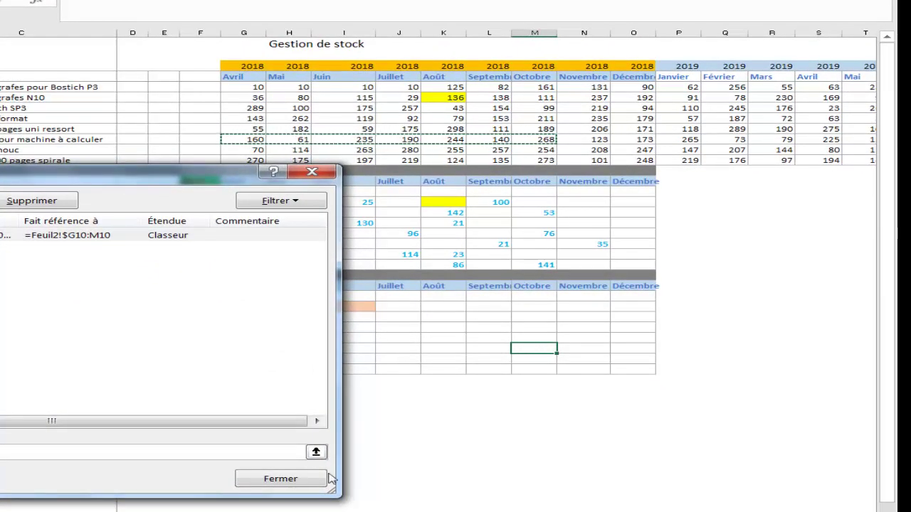
pyautogui.click(291, 482)
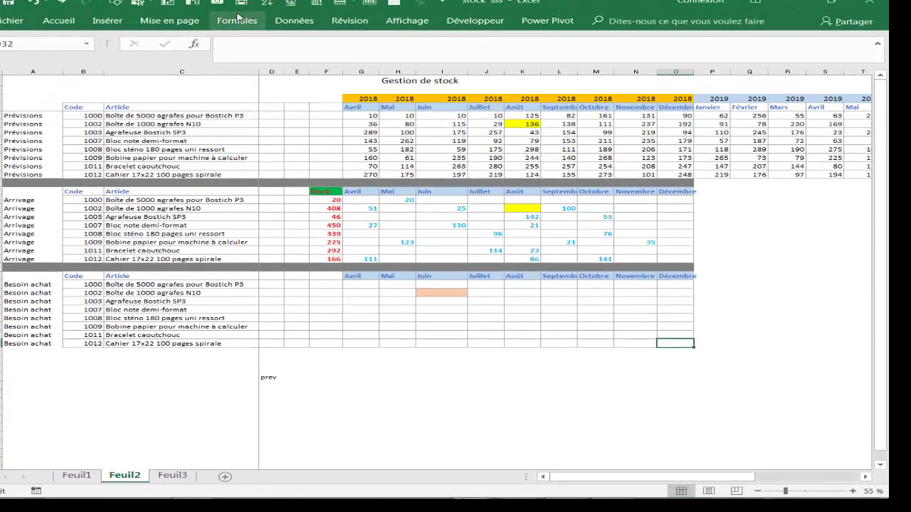
pyautogui.click(237, 20)
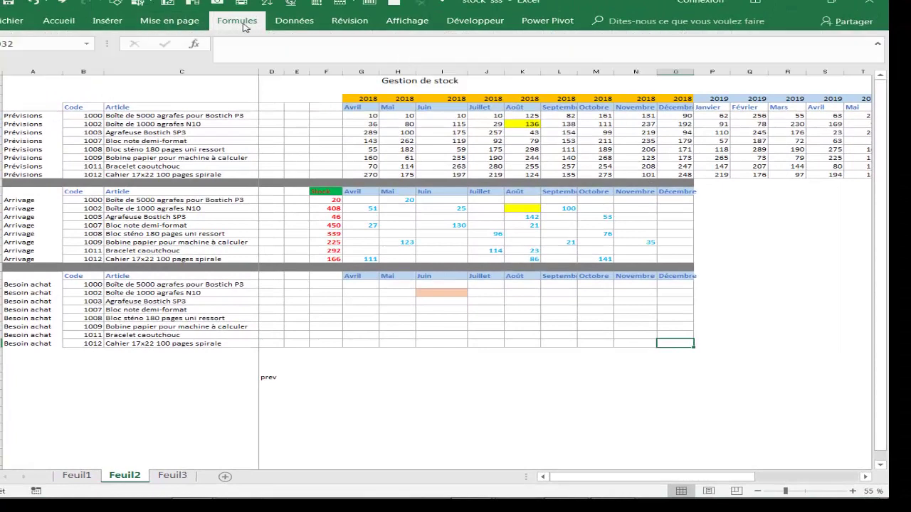
pyautogui.click(242, 22)
pyautogui.click(250, 21)
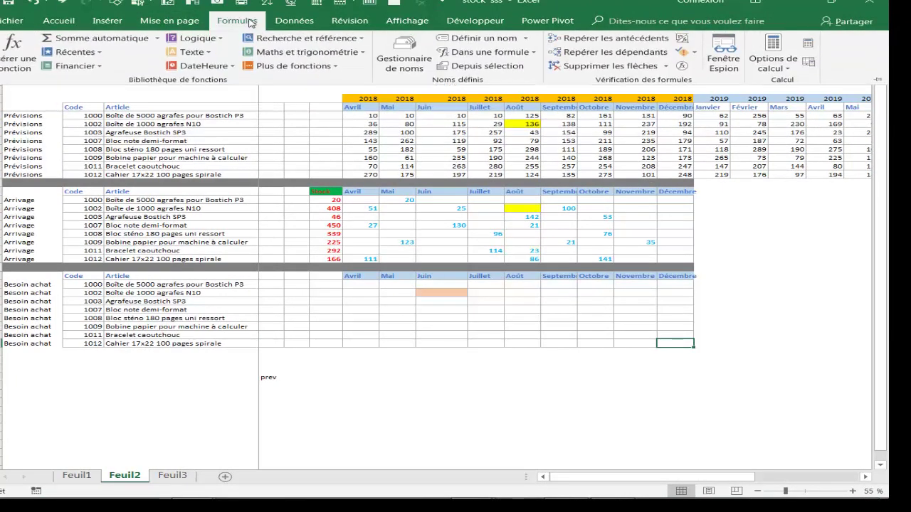
pyautogui.click(405, 57)
pyautogui.click(88, 410)
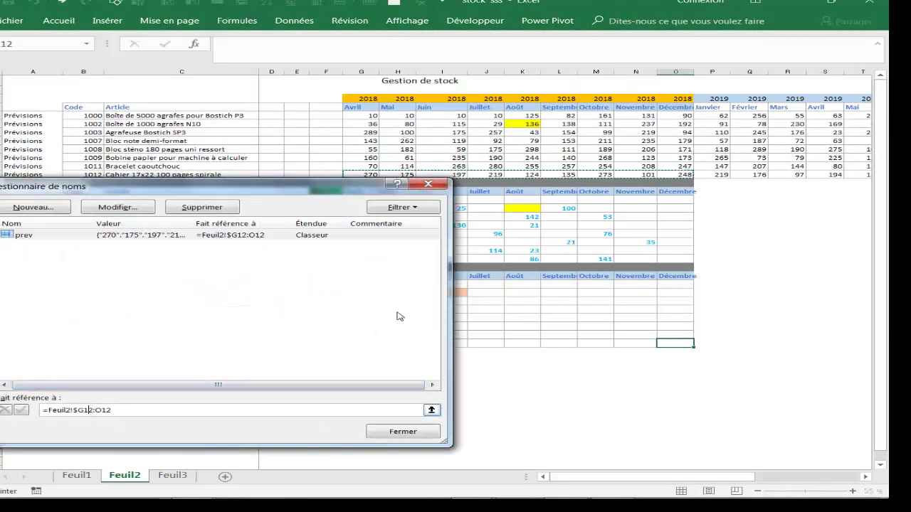
pyautogui.click(394, 433)
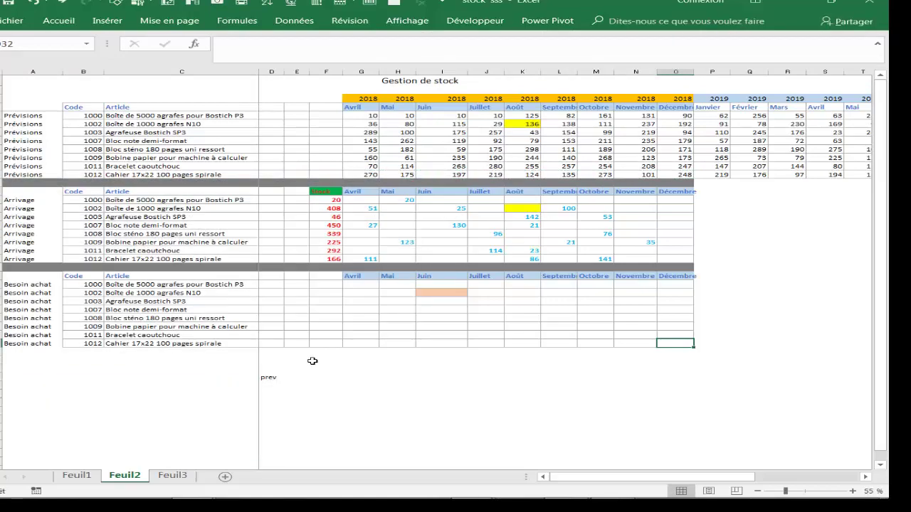
pyautogui.click(266, 386)
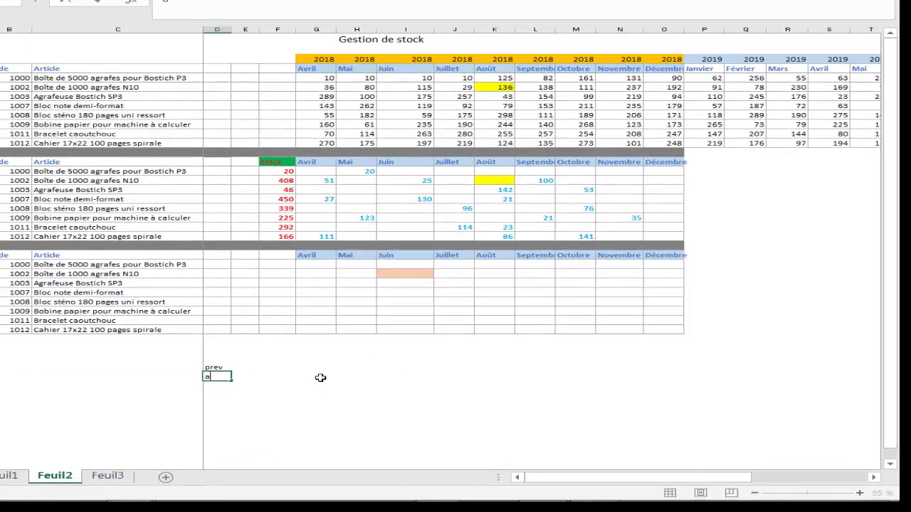
# - Enter and correct the label arriv_stock in D37, directly under prev
pyautogui.write('arriv')
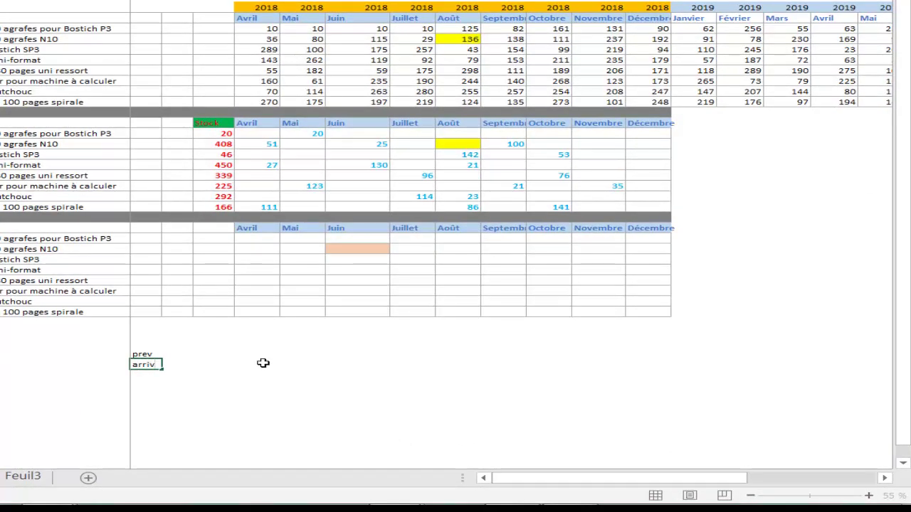
pyautogui.click(264, 364)
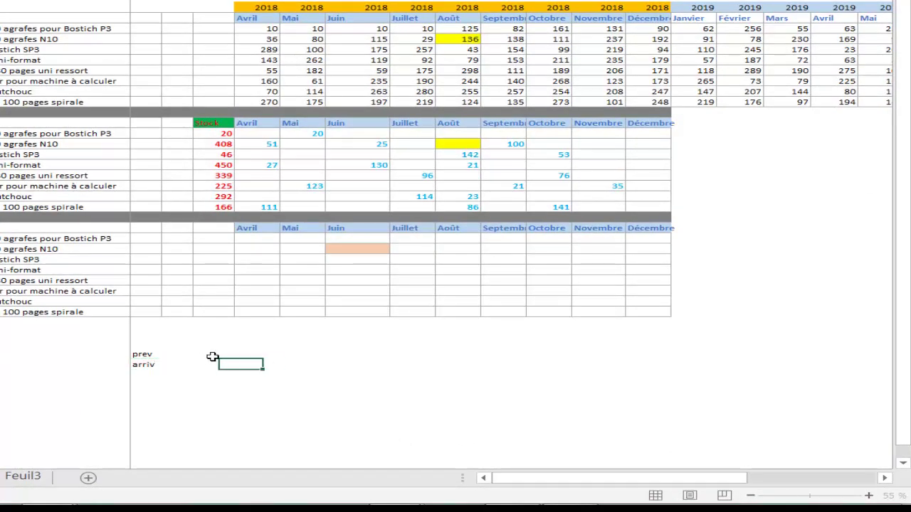
pyautogui.click(381, 251)
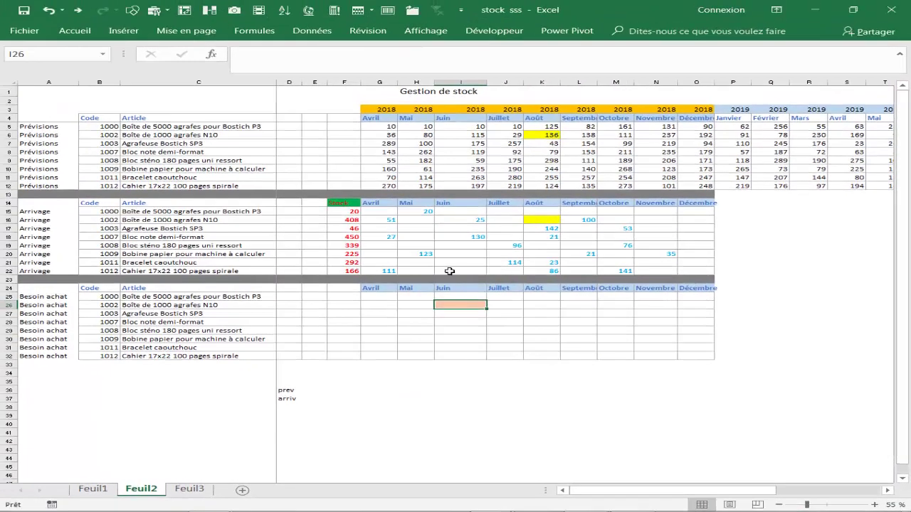
pyautogui.doubleClick(296, 399)
pyautogui.write('_stock')
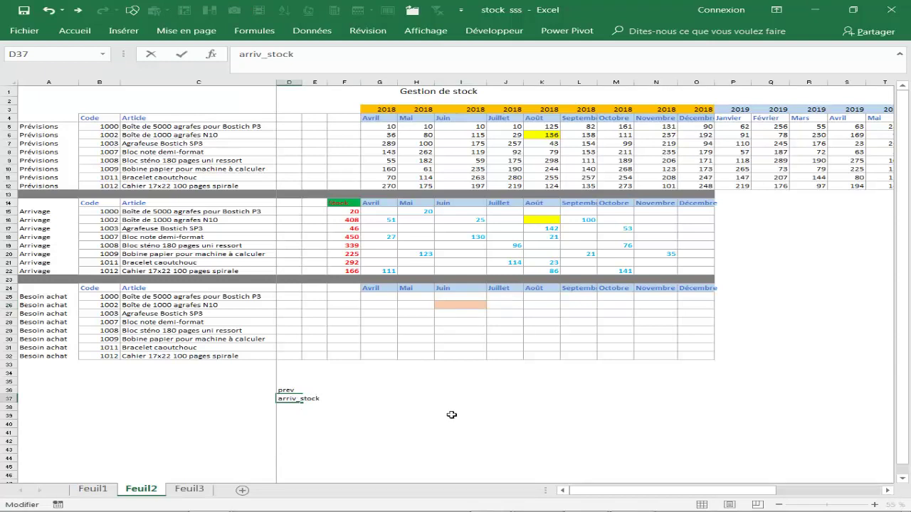
pyautogui.click(452, 415)
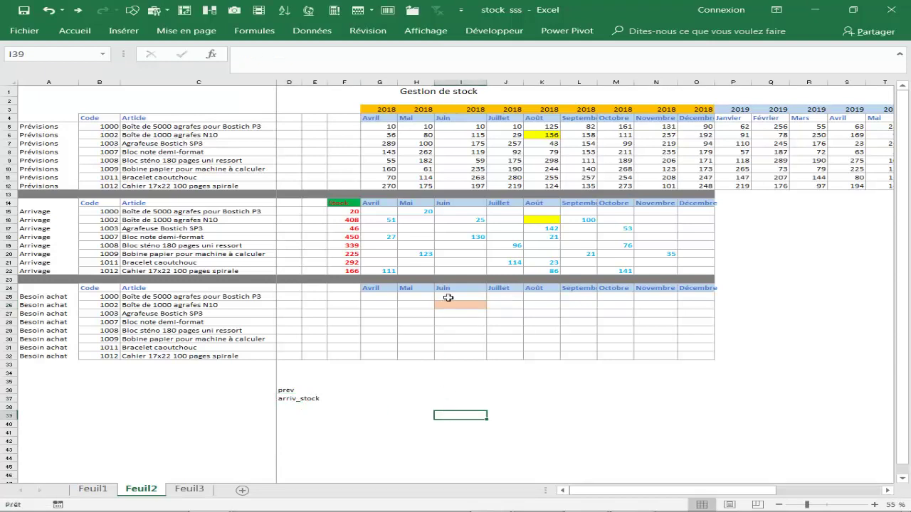
pyautogui.click(459, 304)
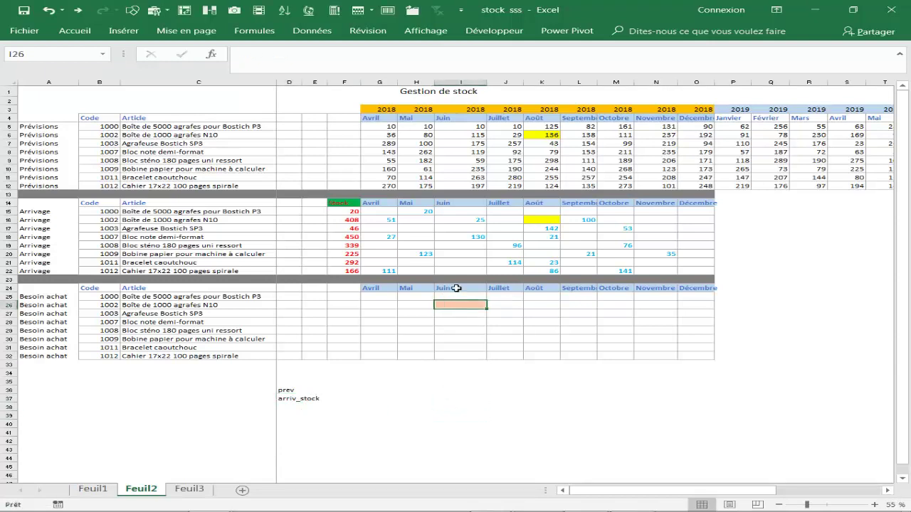
pyautogui.moveTo(338, 223); pyautogui.dragTo(472, 219)
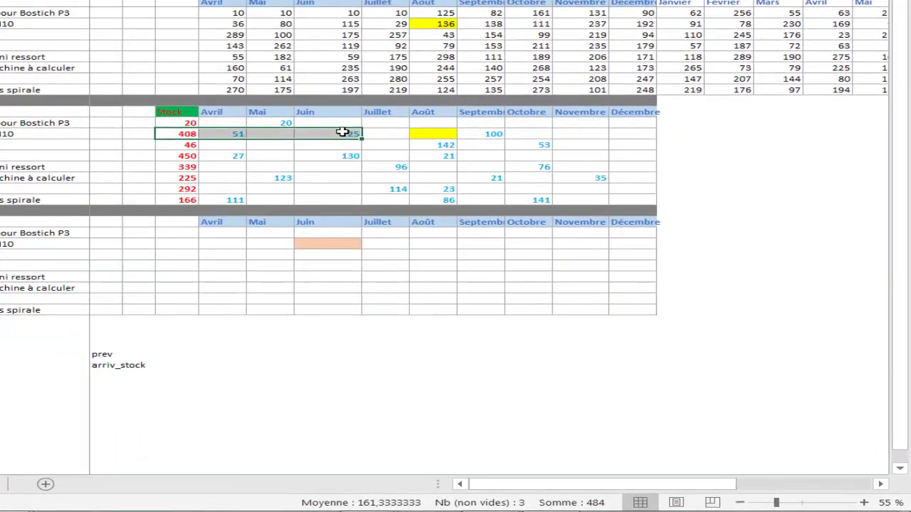
pyautogui.moveTo(472, 219); pyautogui.dragTo(448, 218)
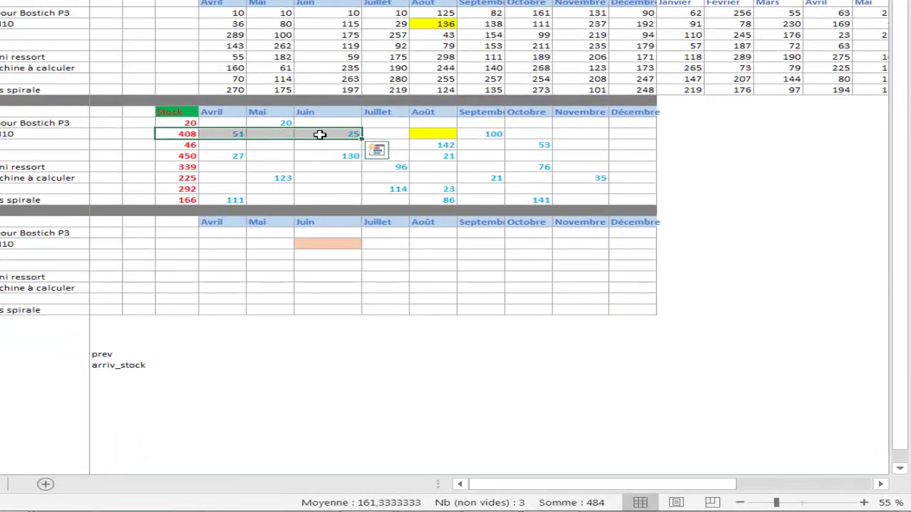
pyautogui.click(320, 134)
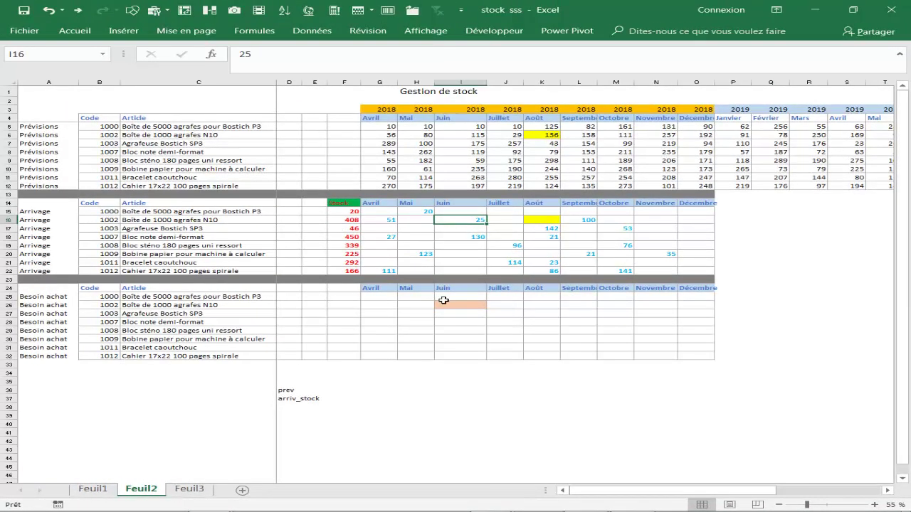
pyautogui.click(451, 304)
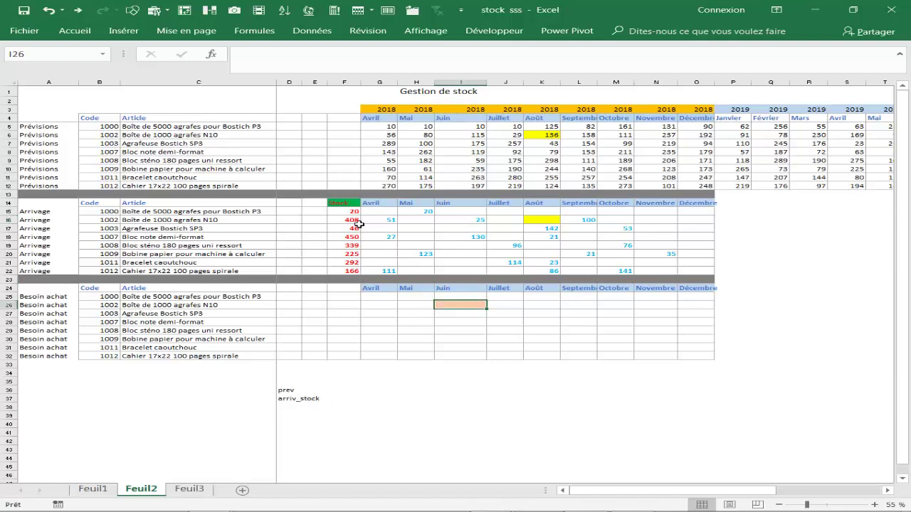
pyautogui.moveTo(352, 223); pyautogui.dragTo(463, 220)
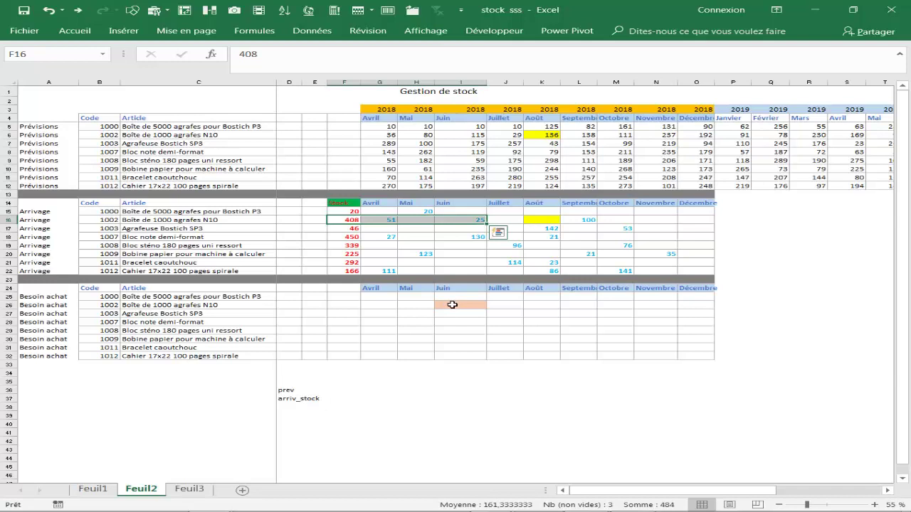
pyautogui.click(452, 304)
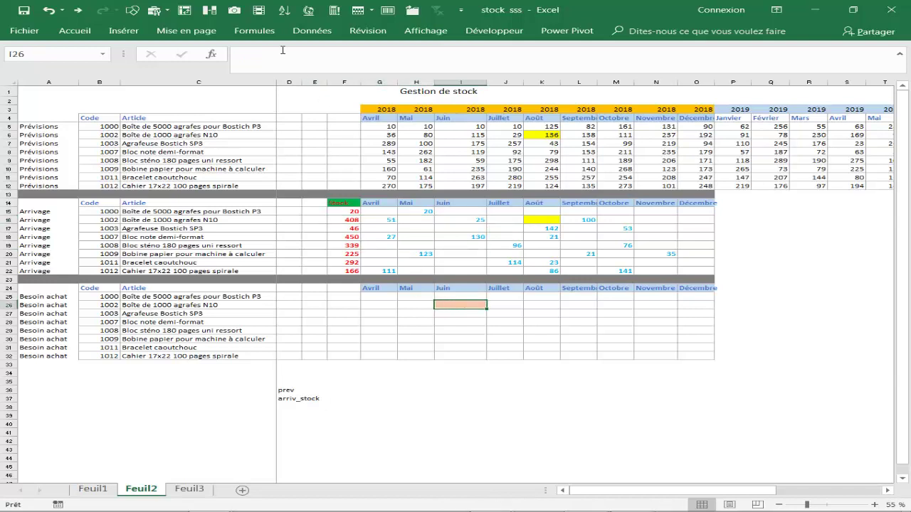
pyautogui.click(253, 31)
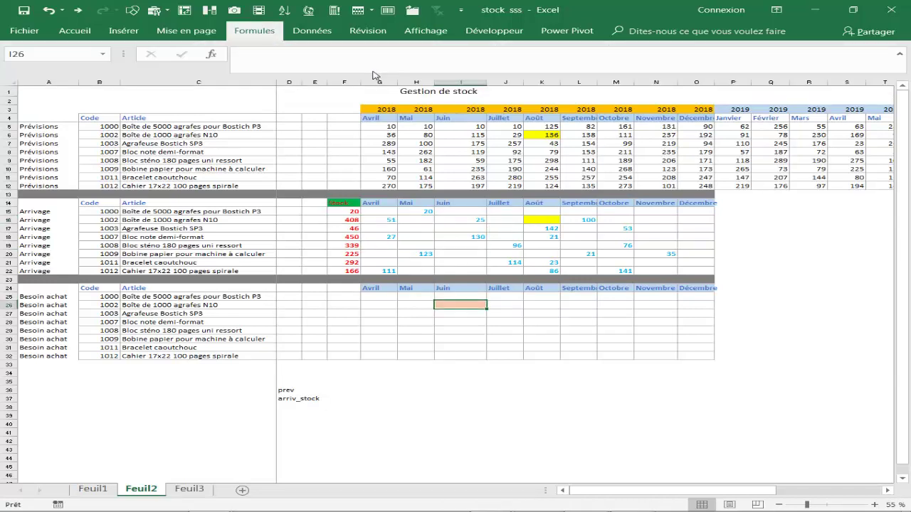
# - Start a new name called arriv_stock, clearing its prefilled $I$26 reference
pyautogui.click(254, 32)
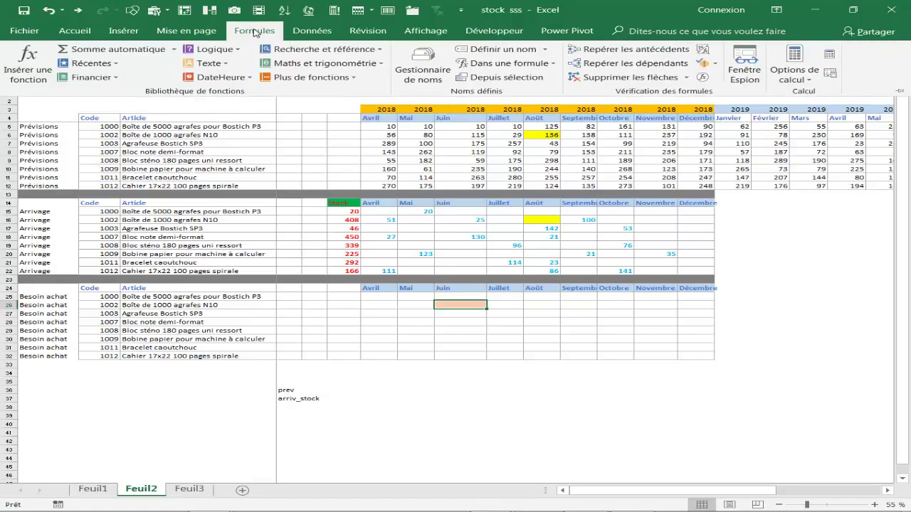
pyautogui.click(420, 74)
pyautogui.moveTo(298, 204); pyautogui.dragTo(491, 305)
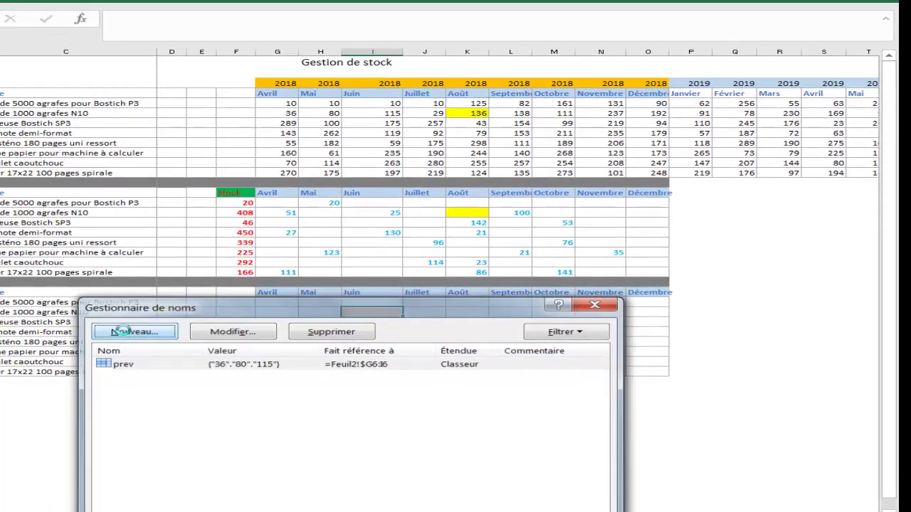
pyautogui.click(242, 319)
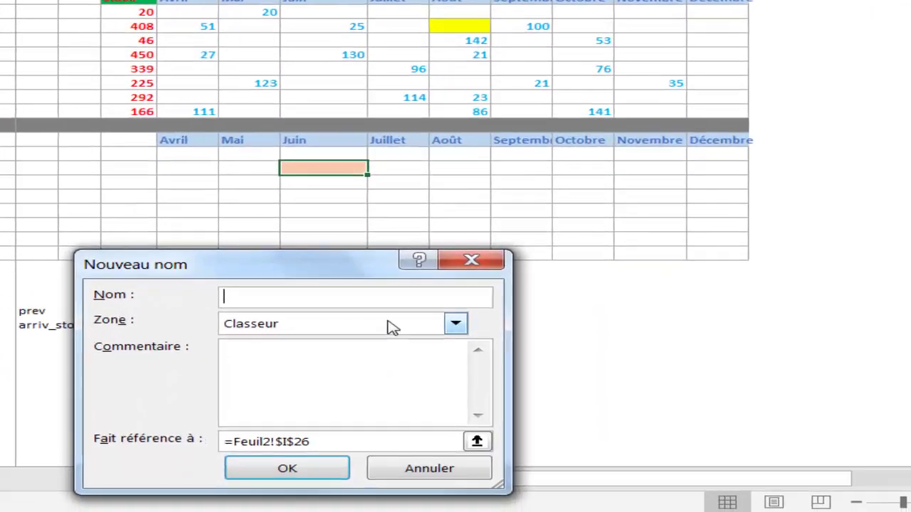
pyautogui.write('arriv_stock')
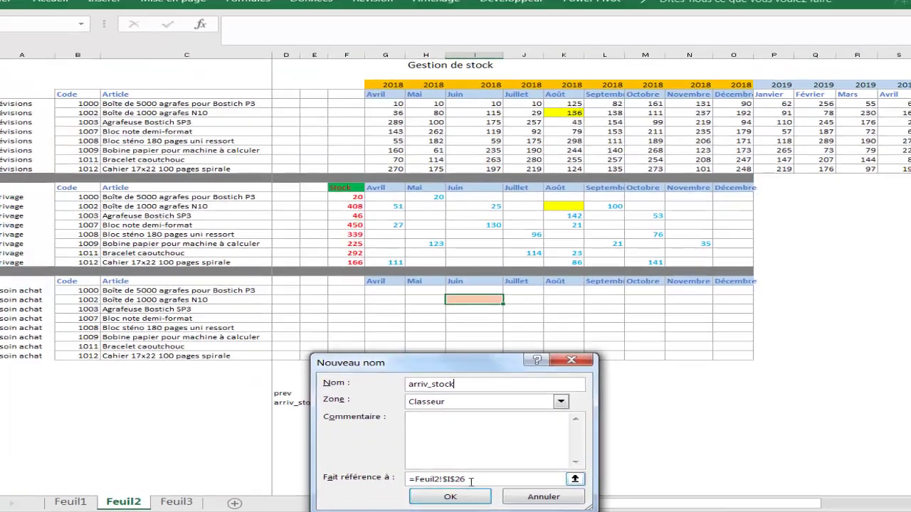
pyautogui.moveTo(470, 479); pyautogui.dragTo(404, 481)
pyautogui.press('Delete')
# - Point arriv_stock at =Feuil2!$F16:I16 with relative row anchors and save it
pyautogui.moveTo(351, 209); pyautogui.dragTo(475, 206)
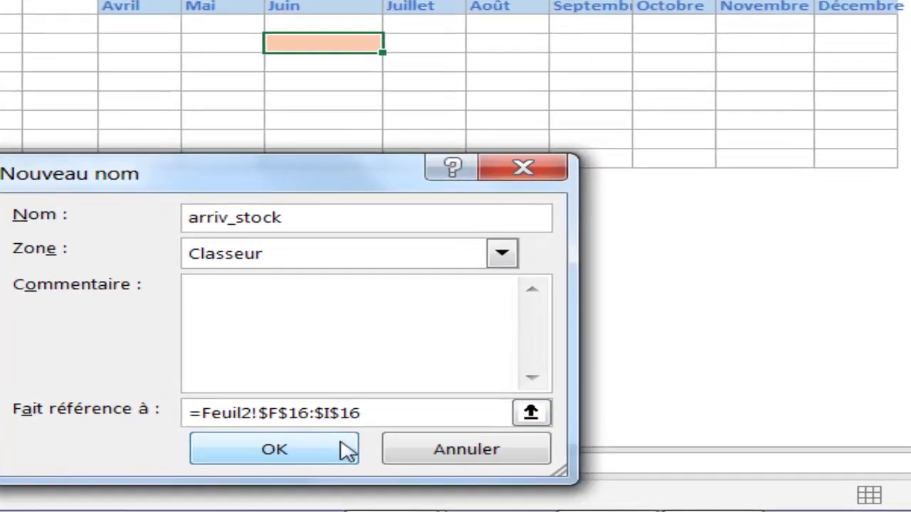
pyautogui.press('BackSpace')
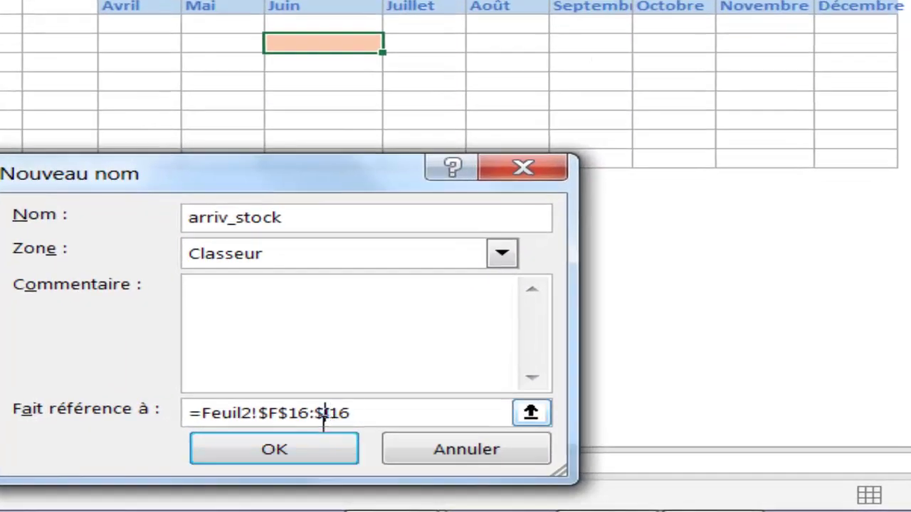
pyautogui.click(322, 413)
pyautogui.press('BackSpace')
pyautogui.click(290, 413)
pyautogui.press('BackSpace')
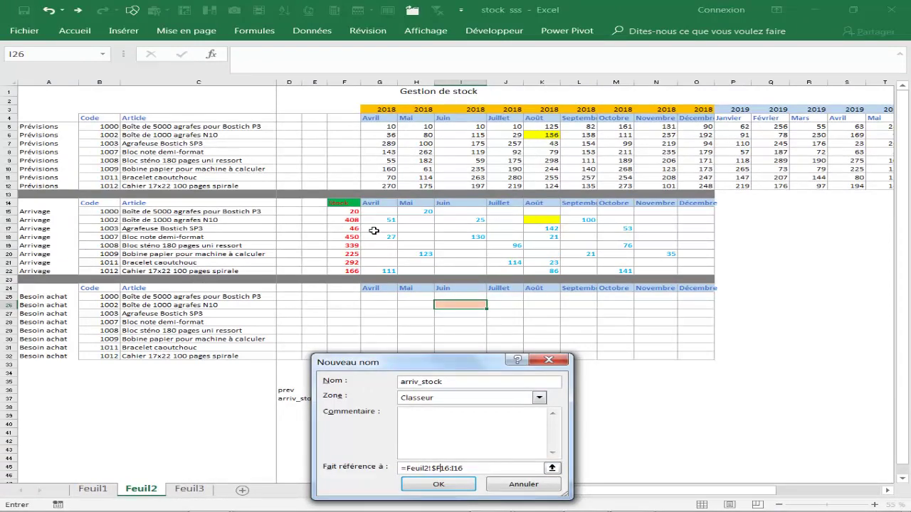
pyautogui.click(438, 484)
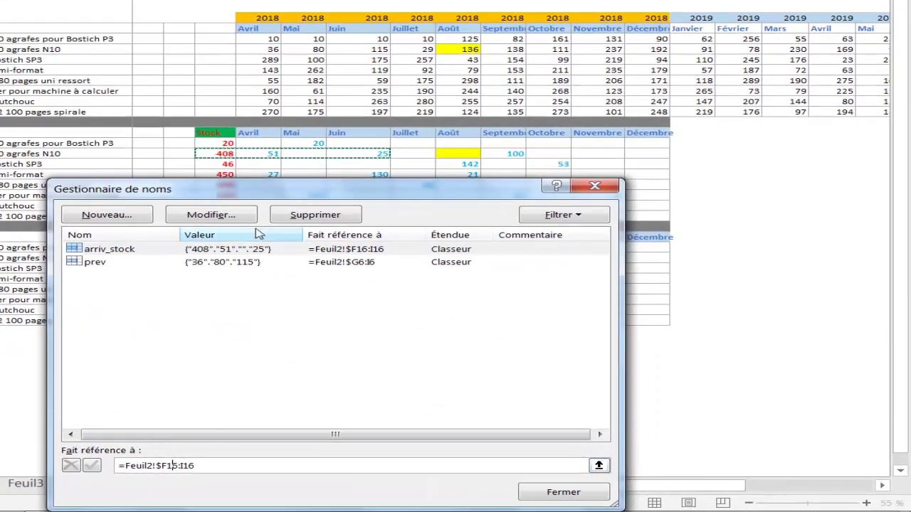
# - From cell O28, check in the Name Manager that arriv_stock now points to the current row
pyautogui.click(291, 473)
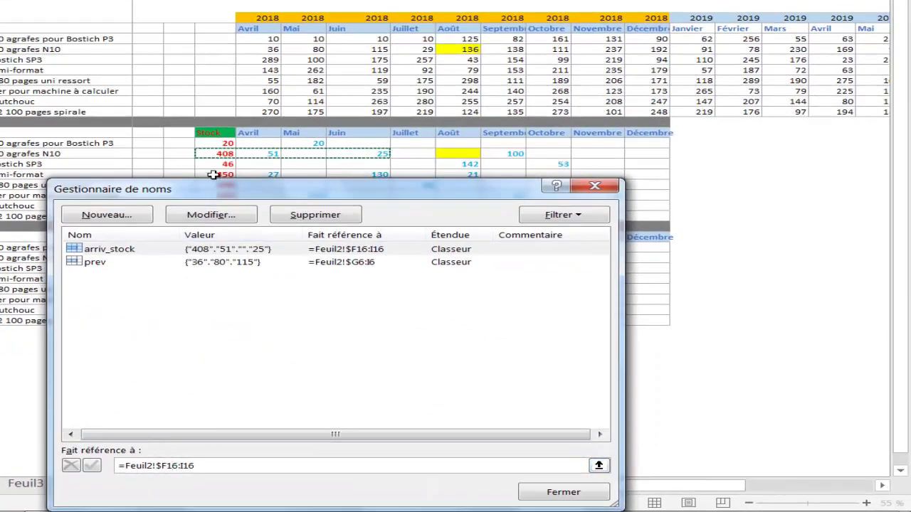
pyautogui.click(552, 492)
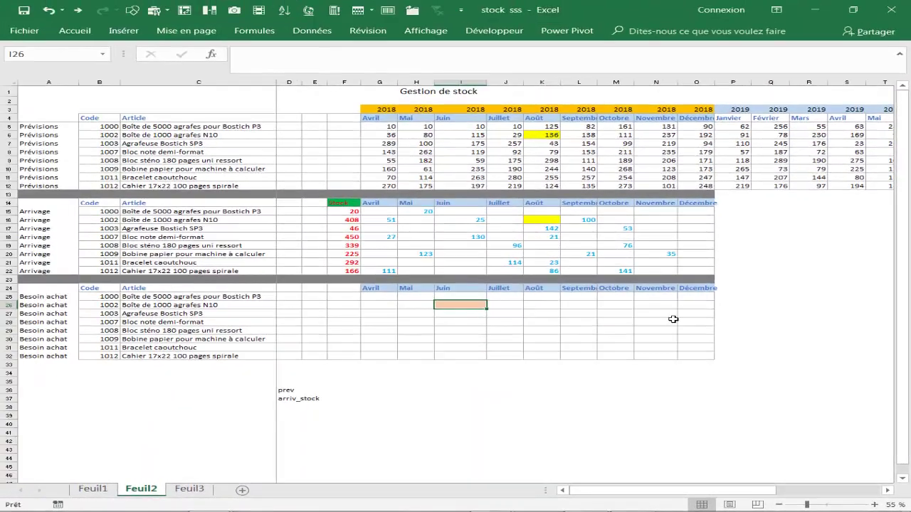
pyautogui.click(674, 320)
pyautogui.click(690, 324)
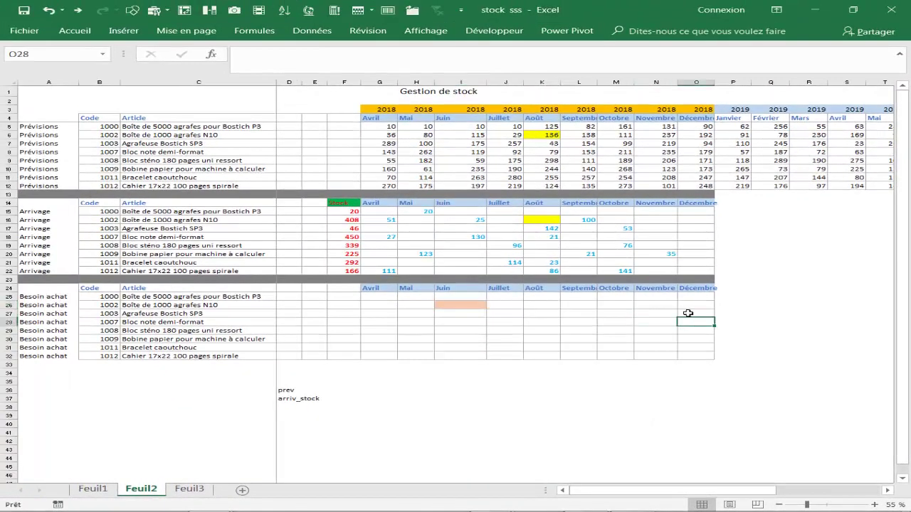
pyautogui.click(245, 32)
pyautogui.click(424, 65)
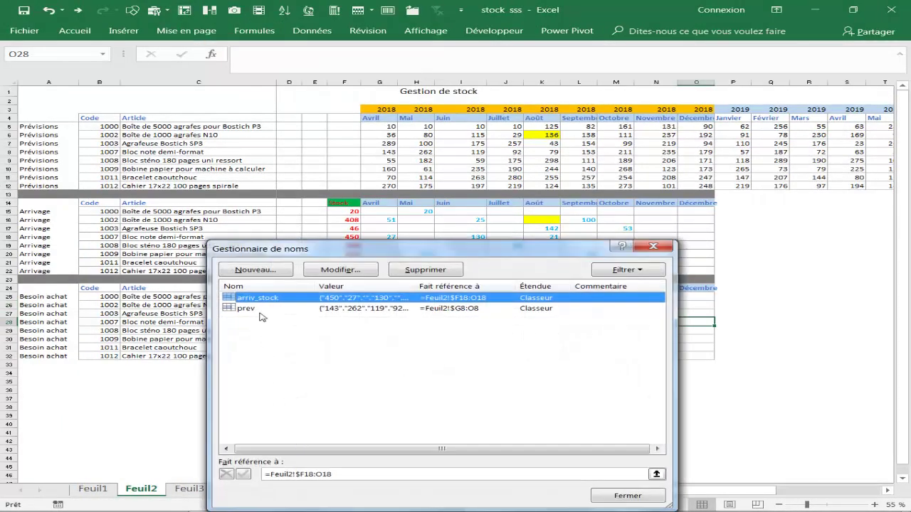
pyautogui.click(316, 476)
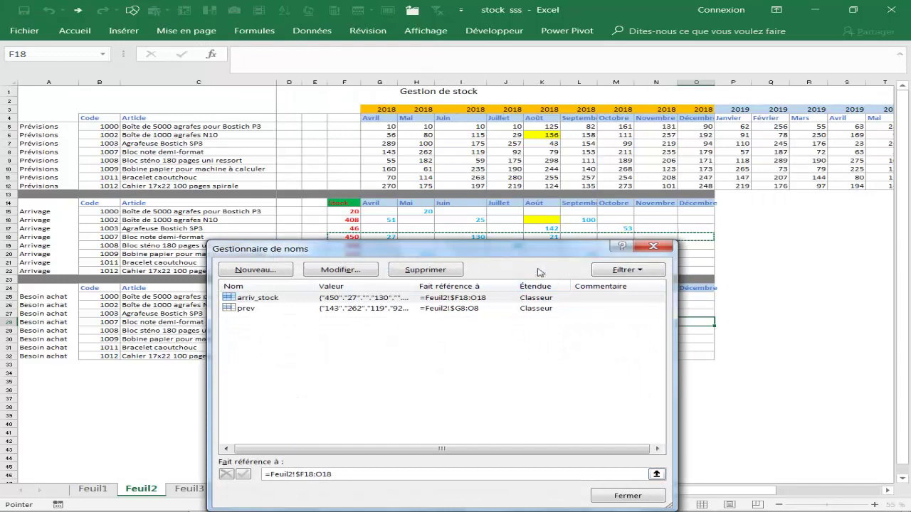
pyautogui.moveTo(549, 255)
pyautogui.mouseDown()
pyautogui.moveTo(523, 310)
pyautogui.moveTo(538, 158)
pyautogui.mouseUp()
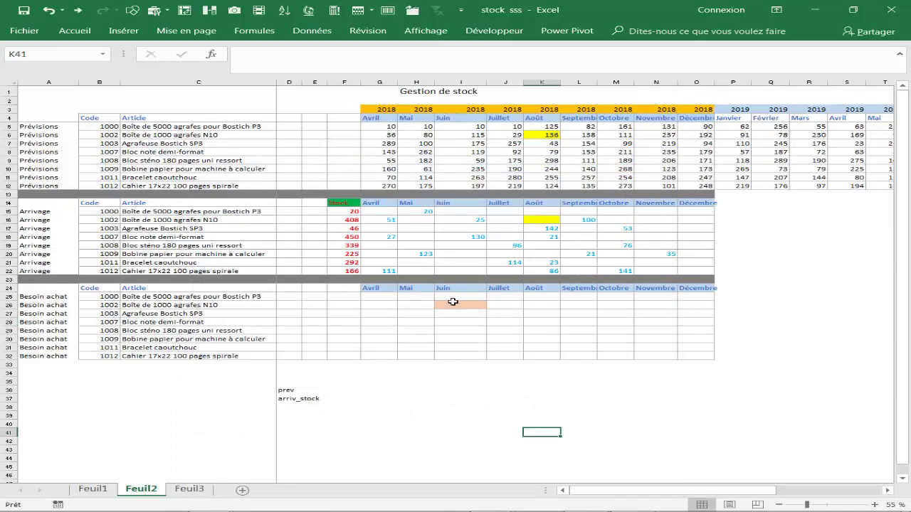
# - Mark out F26:H26 in the Besoin achat row, then return to I26 and the formula tools
pyautogui.click(457, 306)
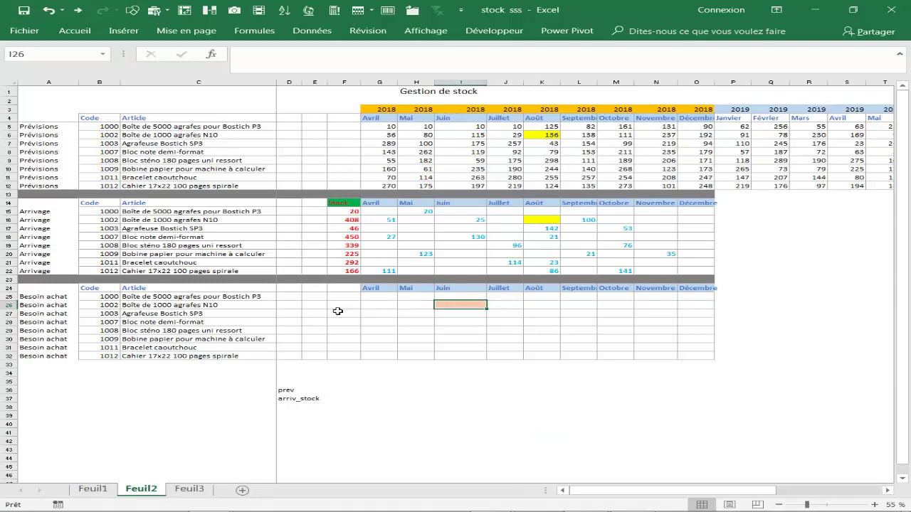
pyautogui.moveTo(467, 311); pyautogui.dragTo(463, 306)
pyautogui.moveTo(419, 305); pyautogui.dragTo(337, 305)
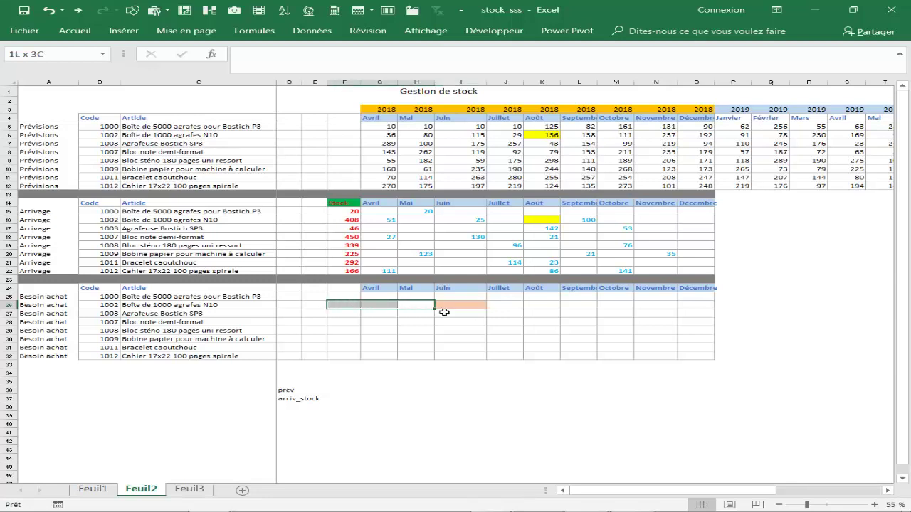
pyautogui.click(450, 306)
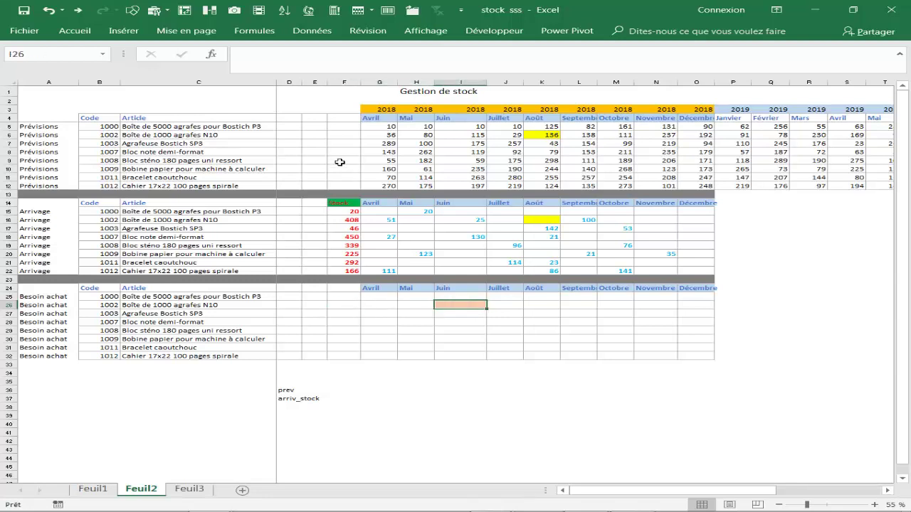
pyautogui.click(254, 30)
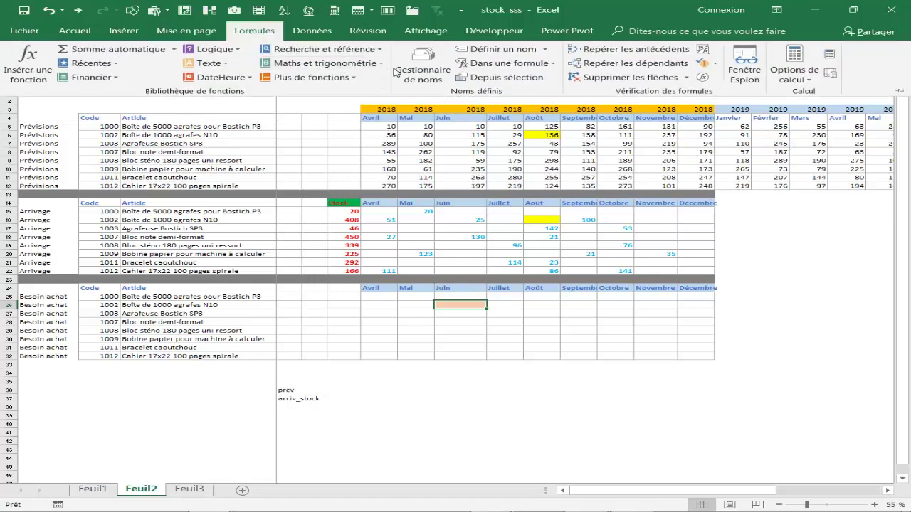
pyautogui.click(409, 91)
# - Start a new name called achat0 and clear its prefilled reference
pyautogui.click(249, 183)
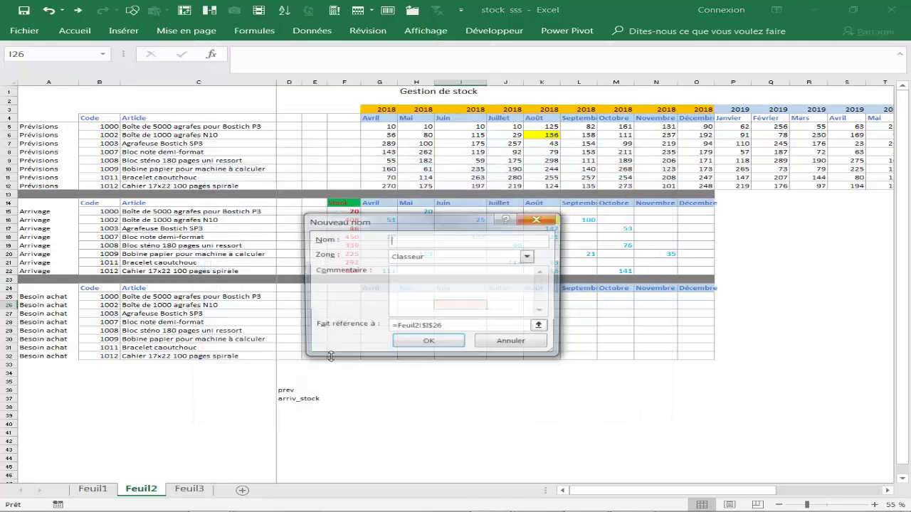
pyautogui.write('achat0')
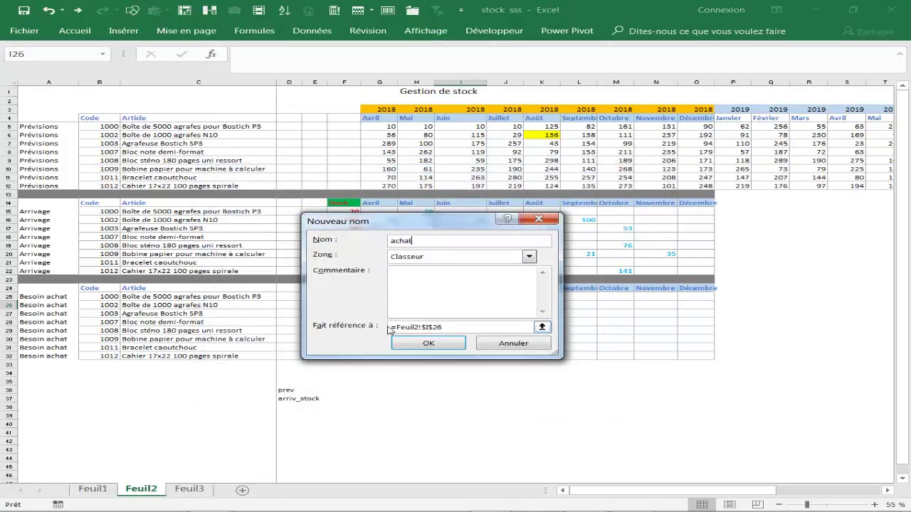
pyautogui.click(447, 327)
pyautogui.press('BackSpace')
# - Set achat0 to =Feuil2!$F26:H26, removing the $ before 26 and H, and save
pyautogui.moveTo(457, 227); pyautogui.dragTo(523, 380)
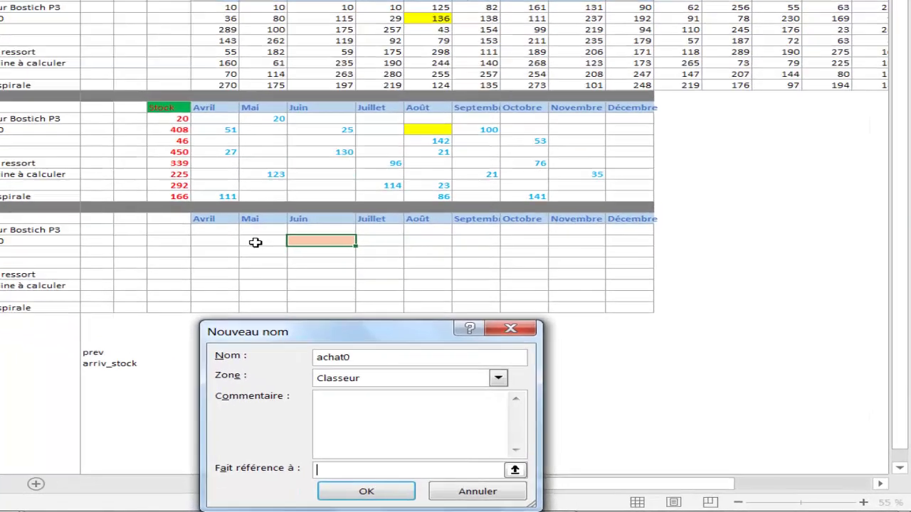
pyautogui.moveTo(416, 305); pyautogui.dragTo(321, 303)
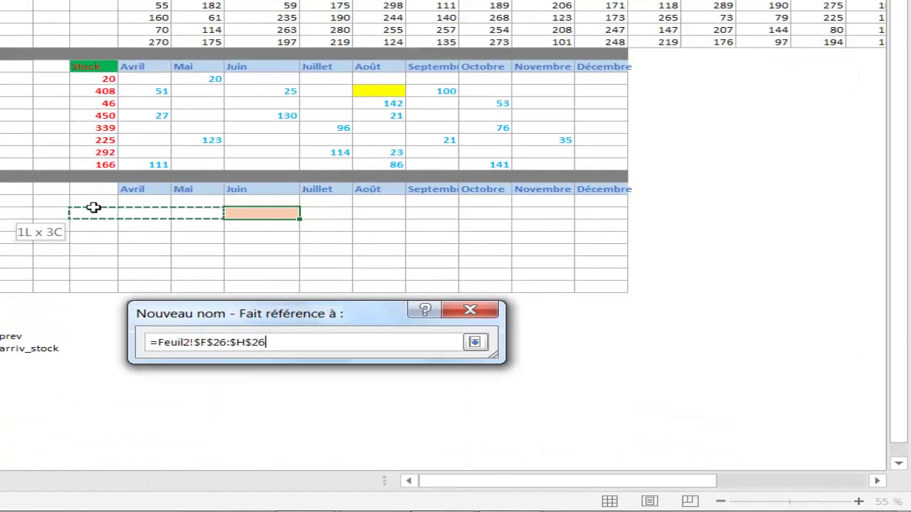
pyautogui.moveTo(61, 207); pyautogui.dragTo(94, 207)
pyautogui.moveTo(396, 306); pyautogui.dragTo(404, 245)
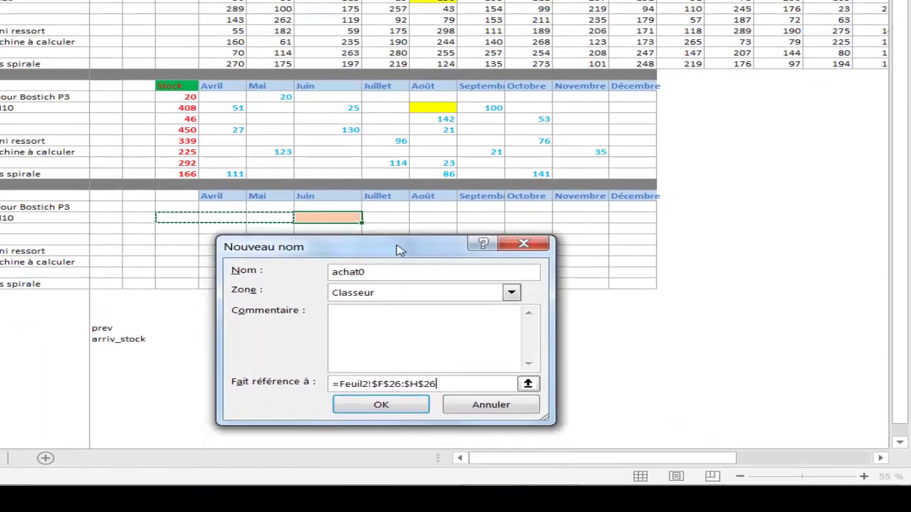
pyautogui.click(411, 385)
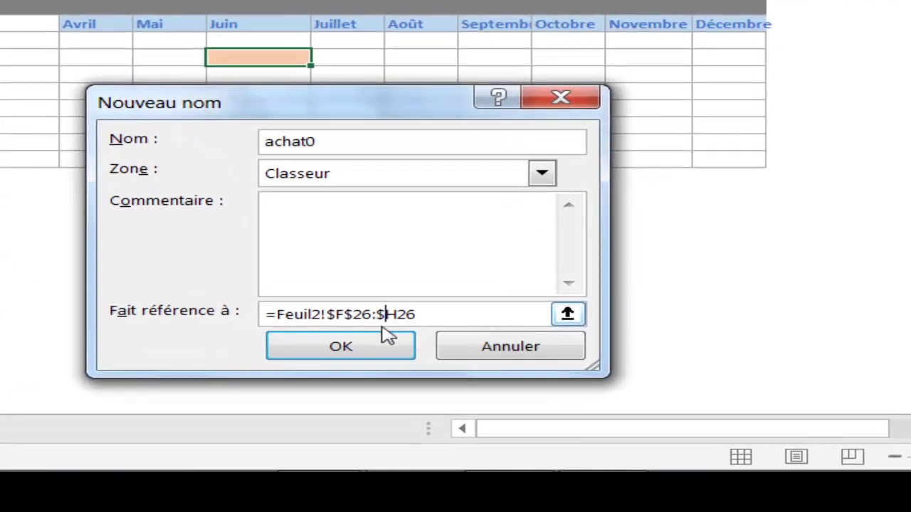
pyautogui.press('BackSpace')
pyautogui.click(353, 314)
pyautogui.press('BackSpace')
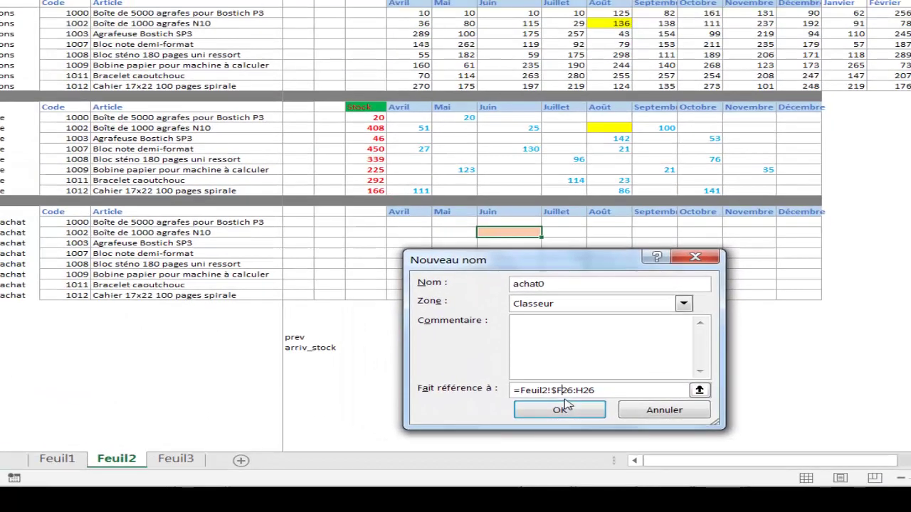
pyautogui.click(564, 409)
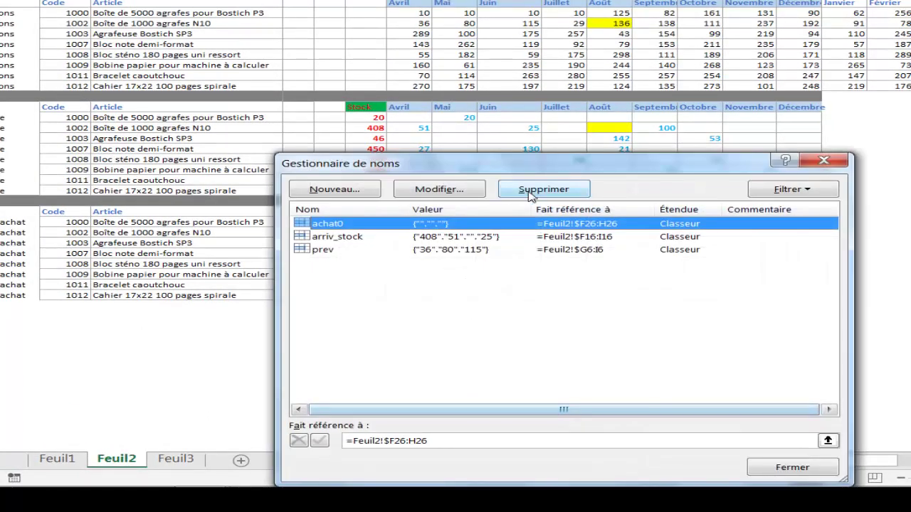
# - From cell M29, check in the Name Manager that achat0 follows the current row
pyautogui.moveTo(542, 165); pyautogui.dragTo(818, 159)
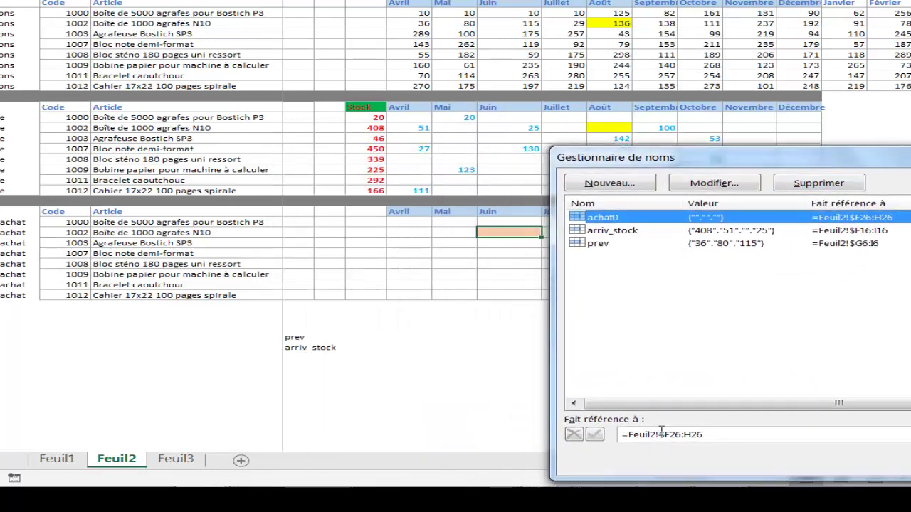
pyautogui.moveTo(899, 158); pyautogui.dragTo(641, 143)
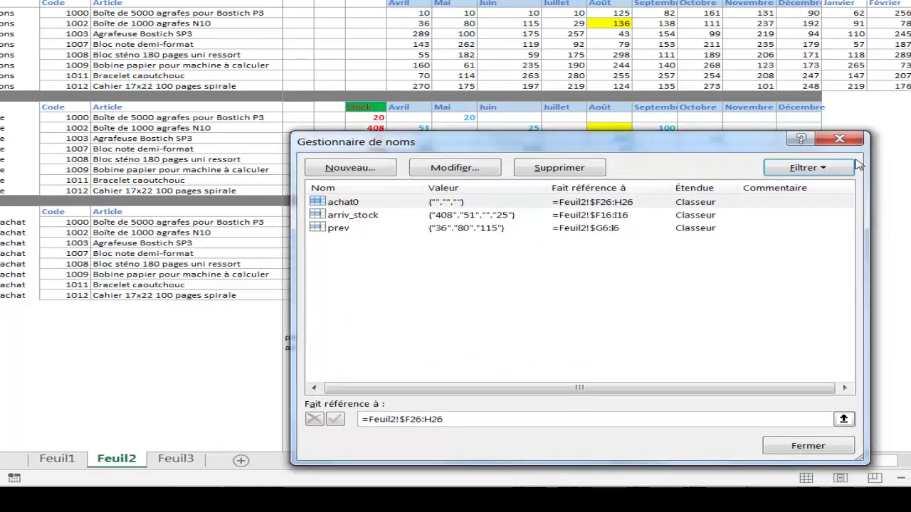
pyautogui.click(839, 139)
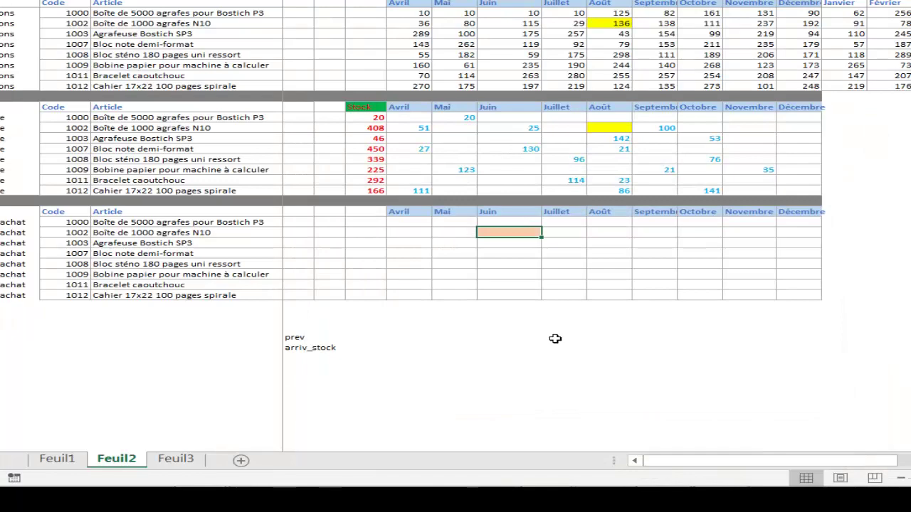
pyautogui.click(681, 261)
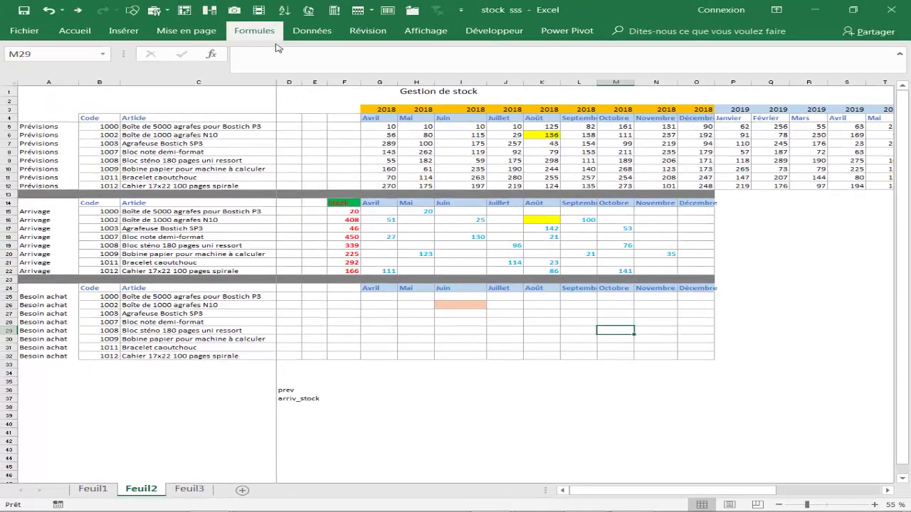
pyautogui.click(276, 34)
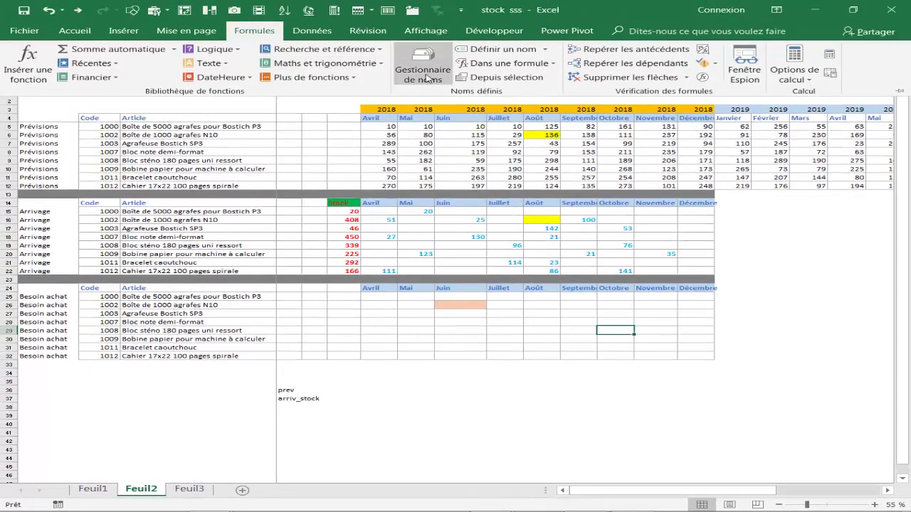
pyautogui.click(425, 74)
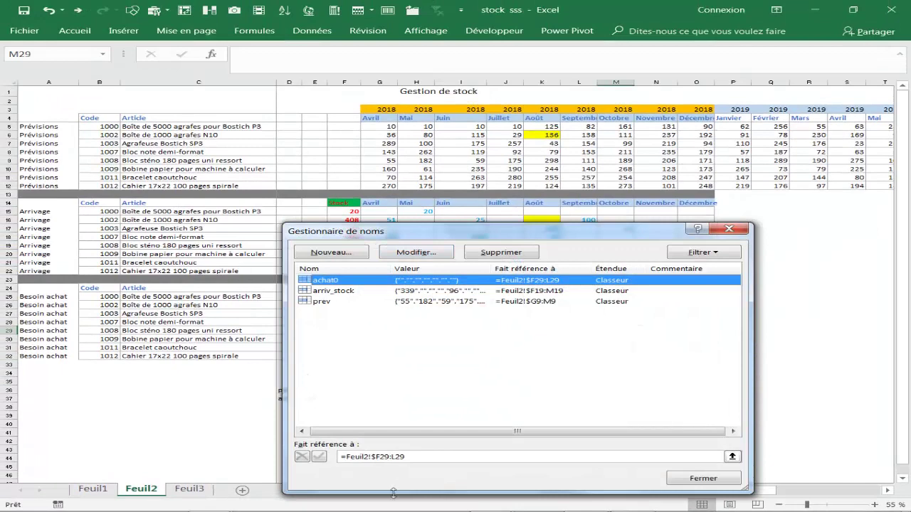
pyautogui.moveTo(466, 238); pyautogui.dragTo(217, 102)
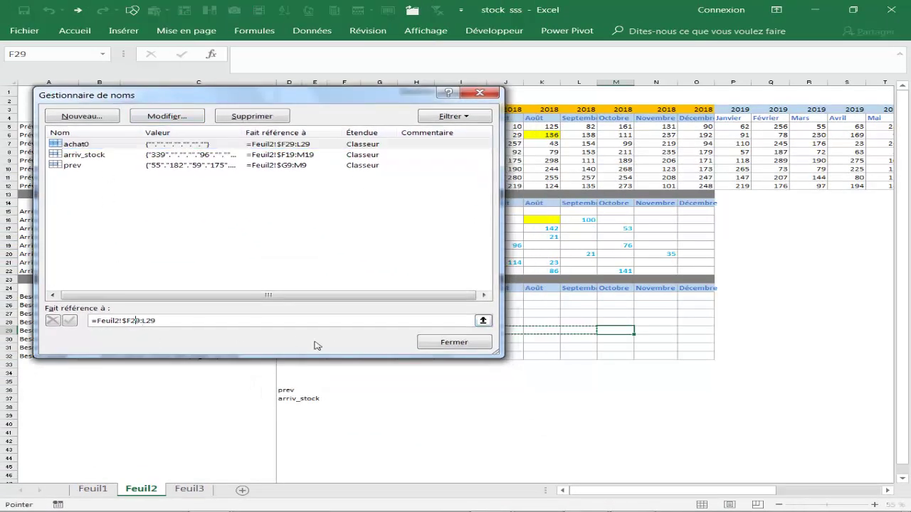
pyautogui.click(432, 346)
# - Enter the label achat0 in D38 beneath arriv_stock
pyautogui.click(294, 403)
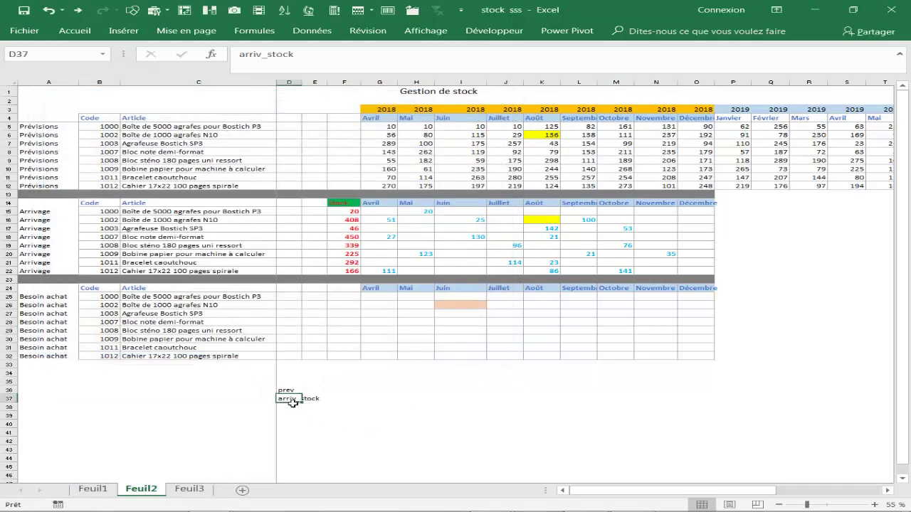
pyautogui.write('achat0')
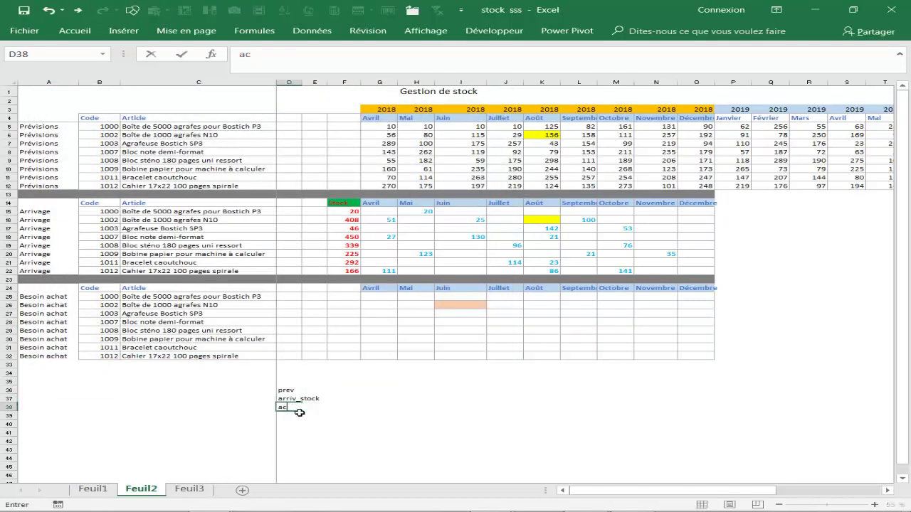
pyautogui.click(338, 414)
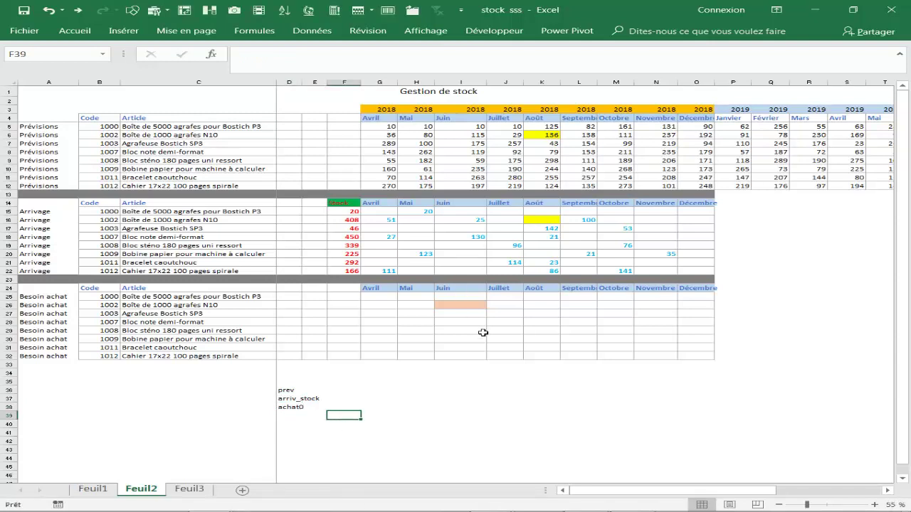
pyautogui.click(475, 305)
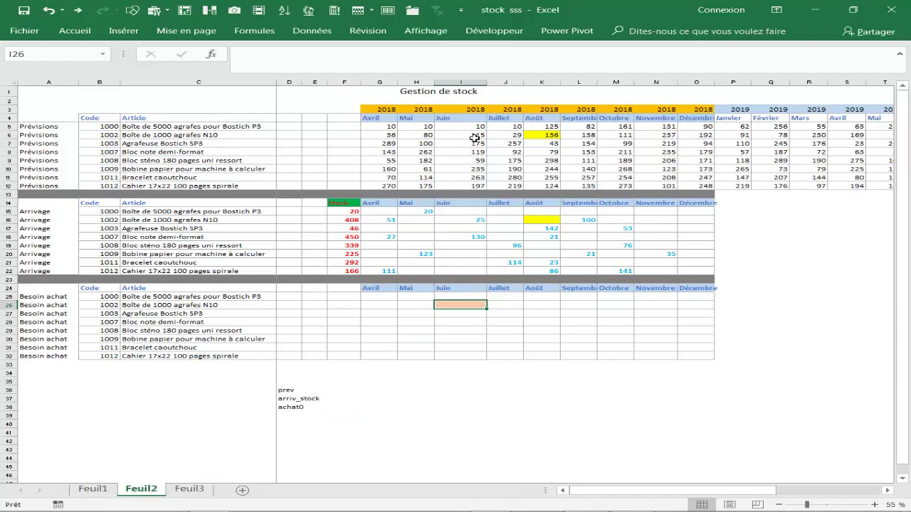
pyautogui.click(512, 135)
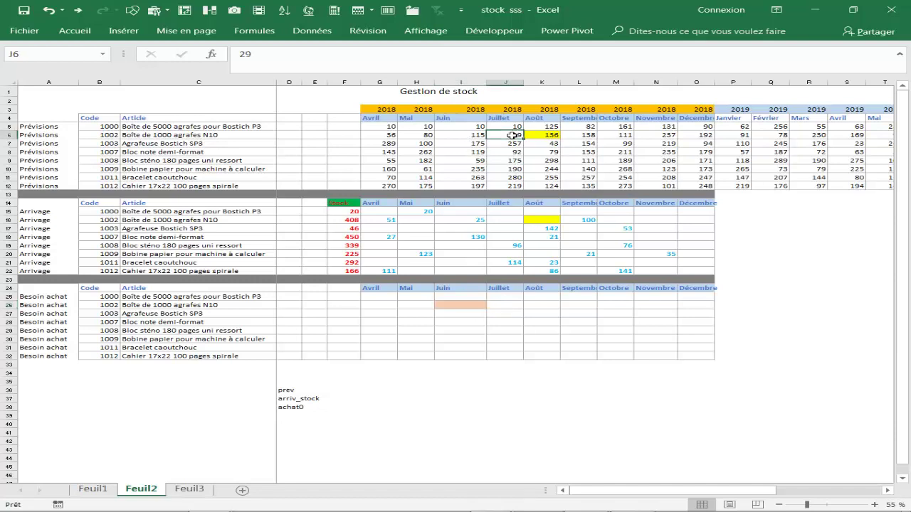
pyautogui.click(459, 310)
pyautogui.click(254, 30)
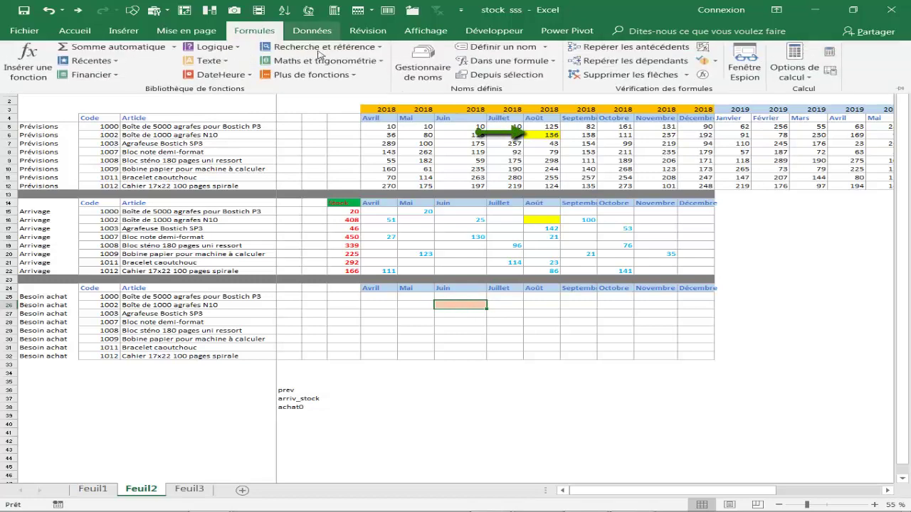
pyautogui.press('Escape')
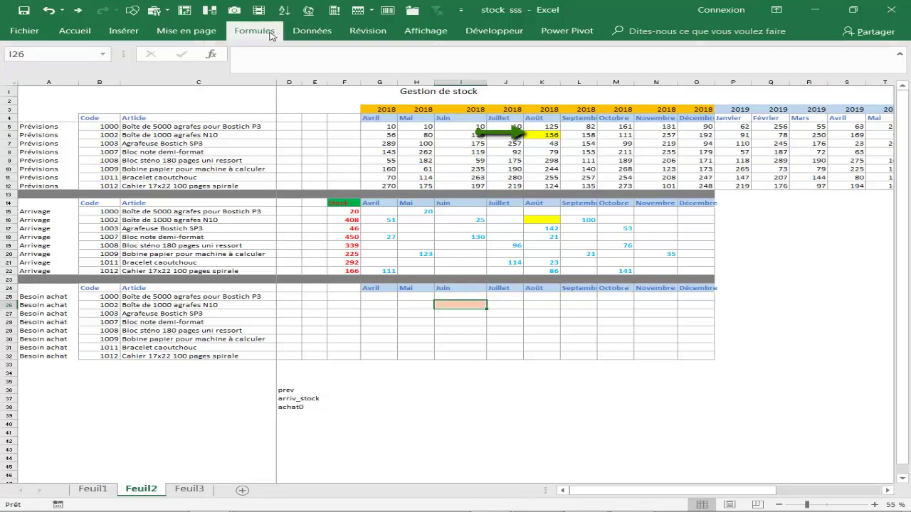
pyautogui.click(254, 32)
# - Define the name ss referring to cell J6 with a relative row
pyautogui.click(443, 79)
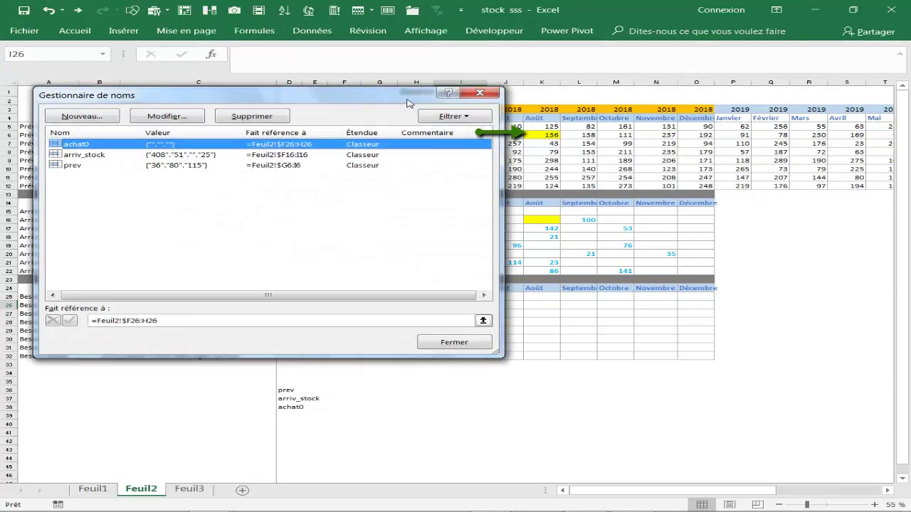
pyautogui.click(353, 315)
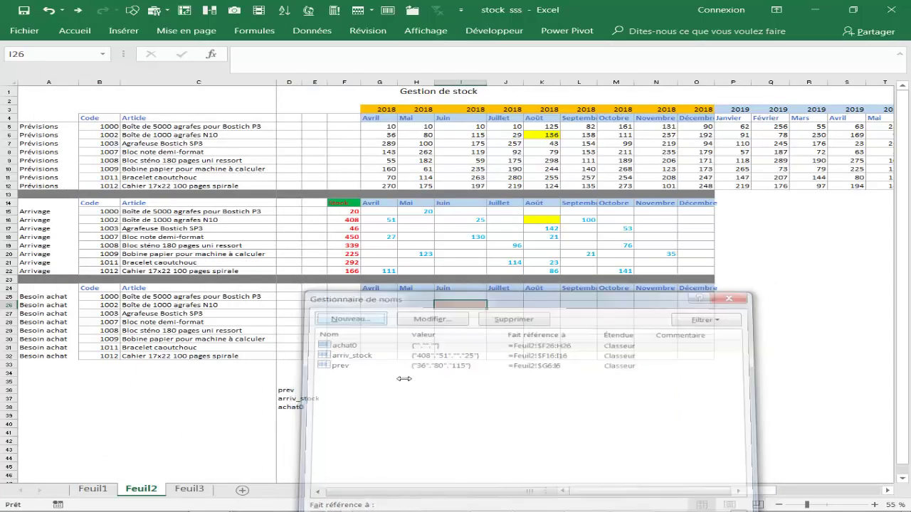
pyautogui.write('ss')
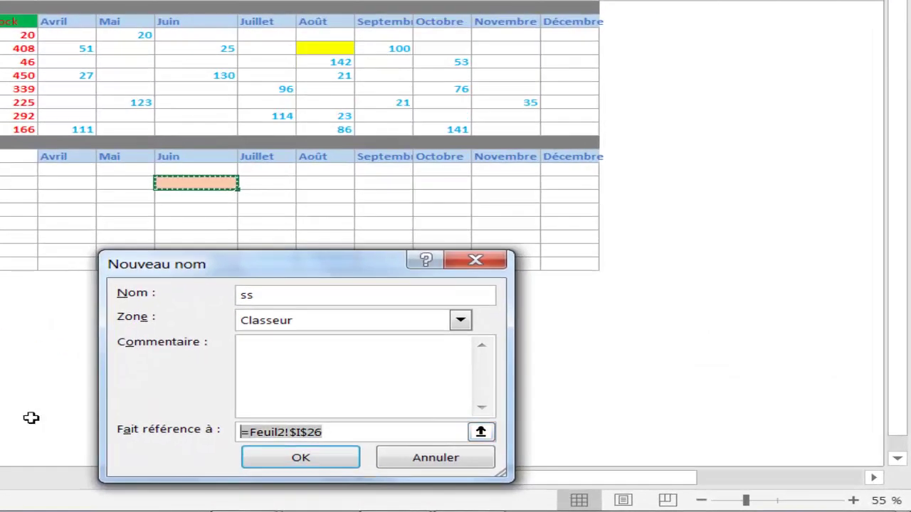
pyautogui.press('BackSpace')
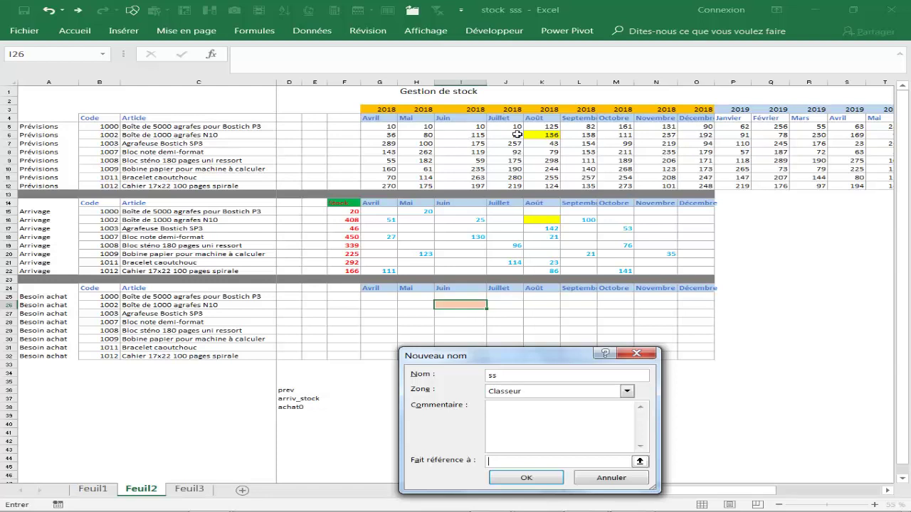
pyautogui.click(509, 135)
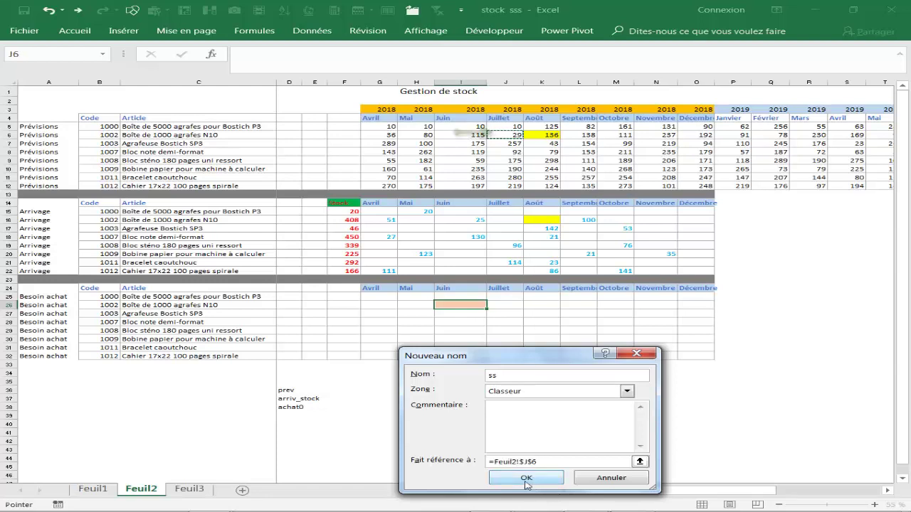
pyautogui.click(534, 462)
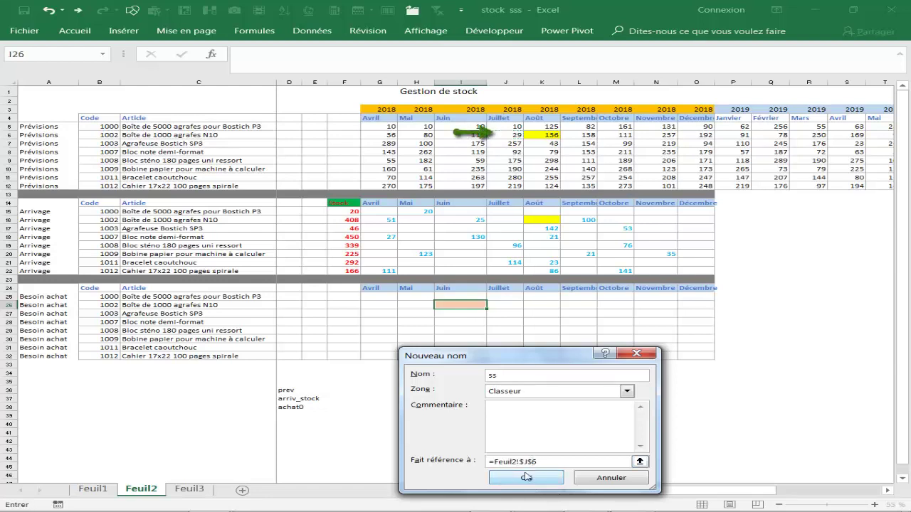
pyautogui.press('Left')
pyautogui.press('BackSpace')
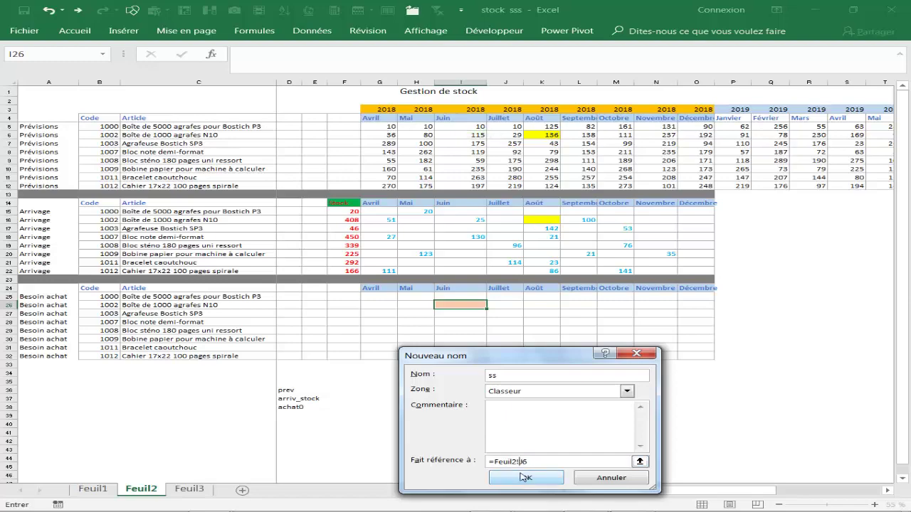
pyautogui.click(524, 480)
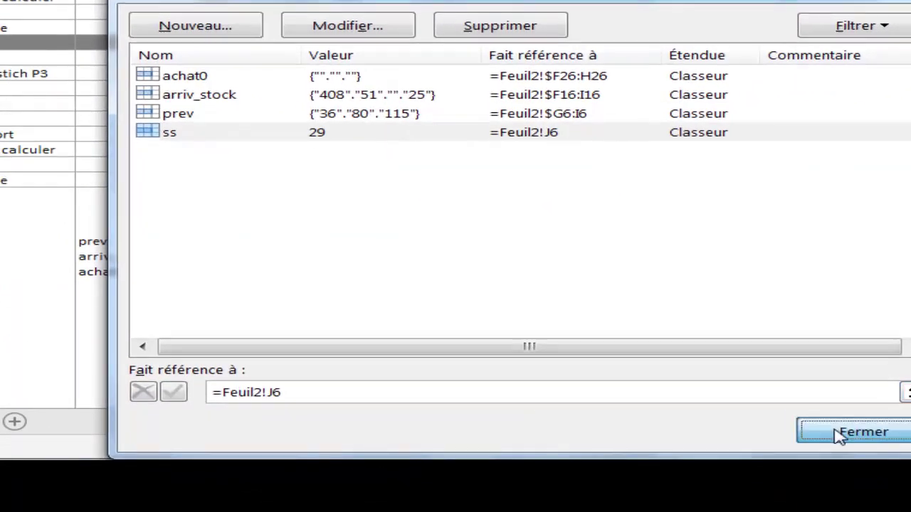
# - Close the name list and enter the label ss in D39
pyautogui.click(797, 454)
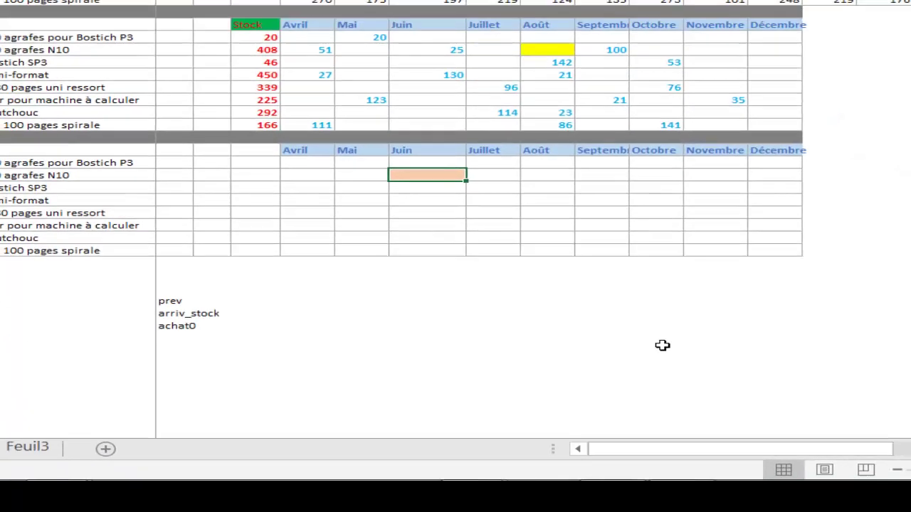
pyautogui.click(280, 405)
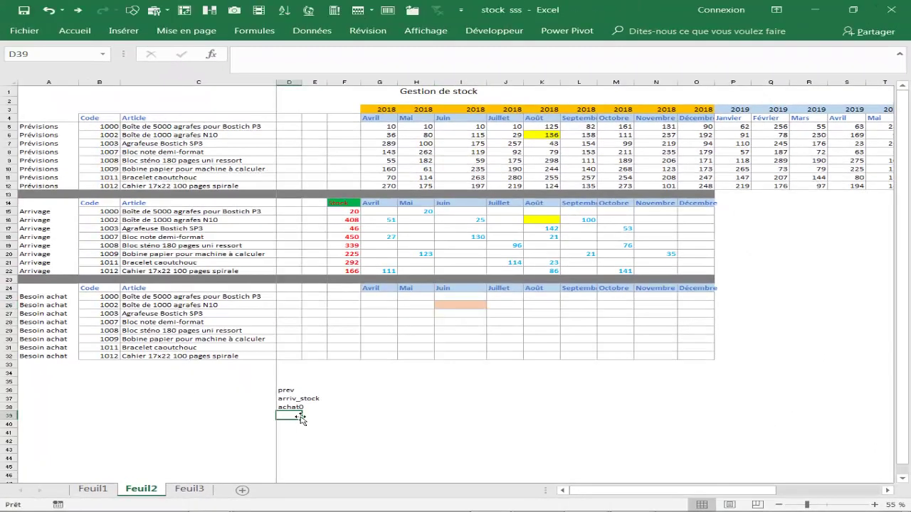
pyautogui.write('ss')
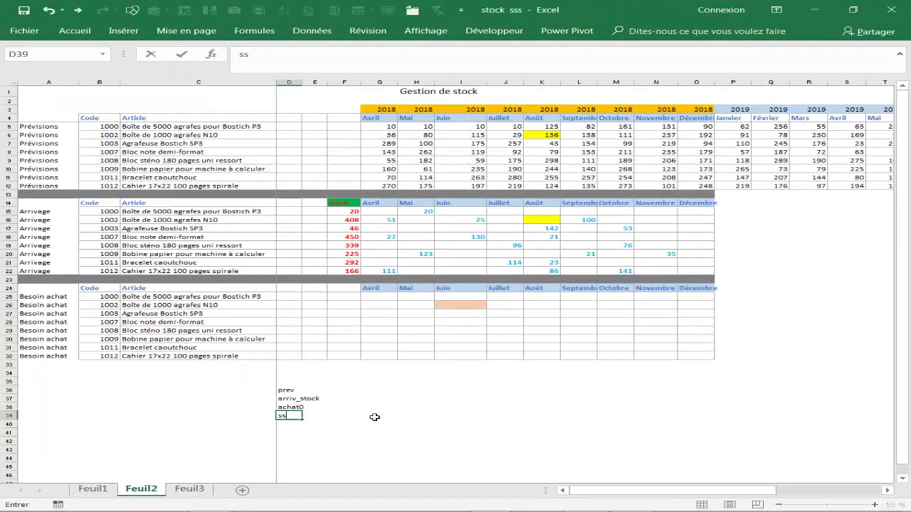
pyautogui.click(377, 416)
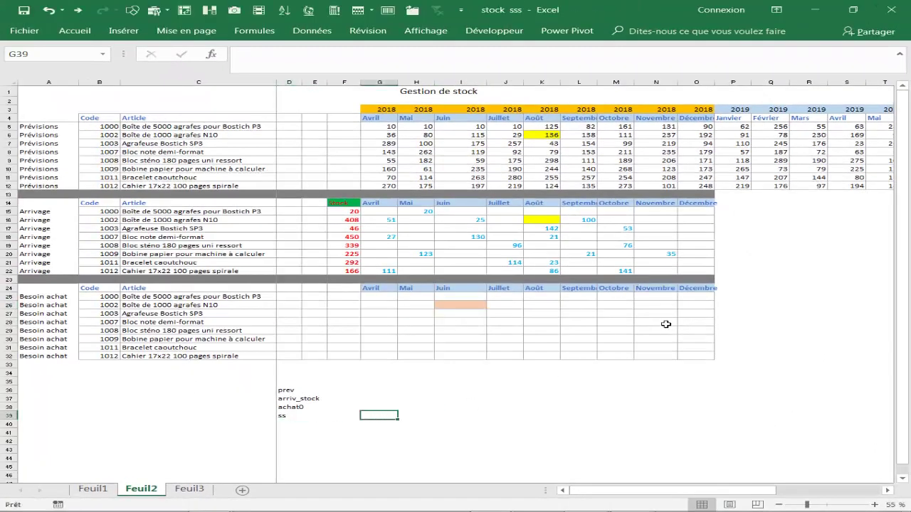
# - Fill cells M26 and N6 light orange
pyautogui.rightClick(617, 306)
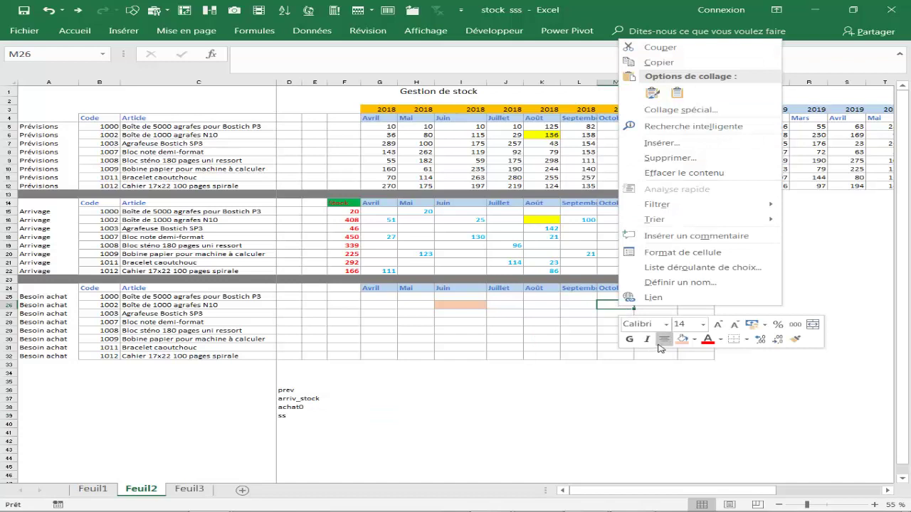
pyautogui.click(681, 340)
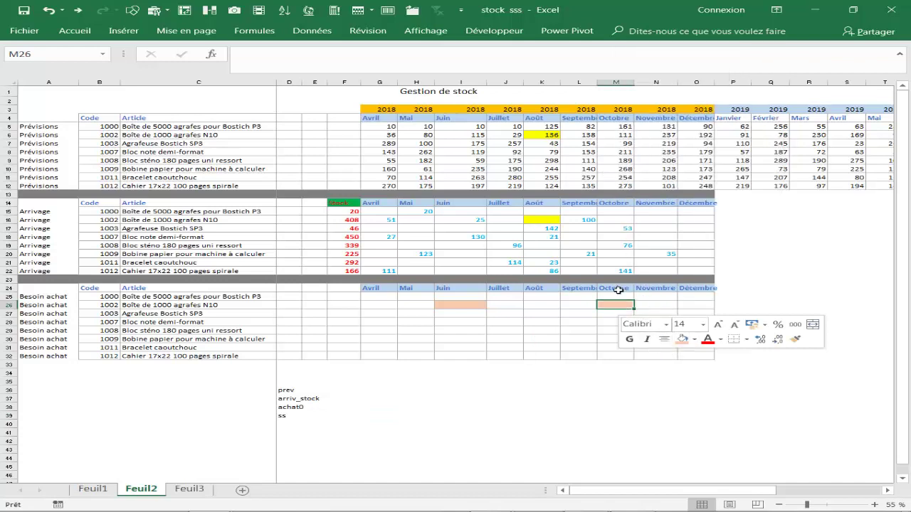
pyautogui.rightClick(649, 135)
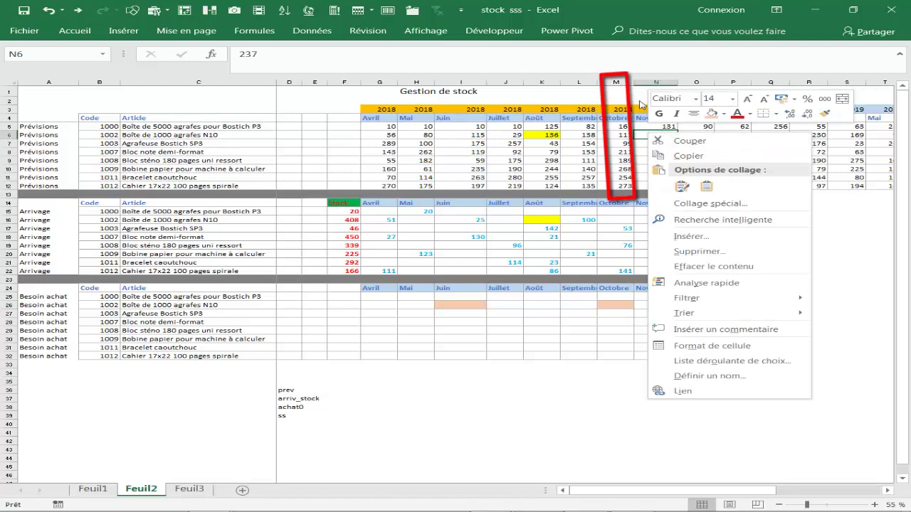
pyautogui.click(712, 114)
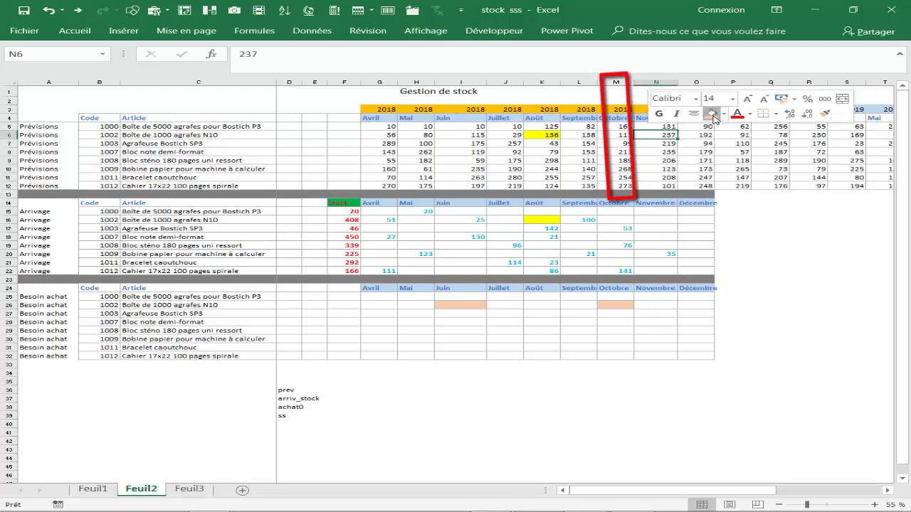
# - From M26, confirm in the Name Manager that ss now refers to =Feuil2!N6 (237)
pyautogui.click(616, 304)
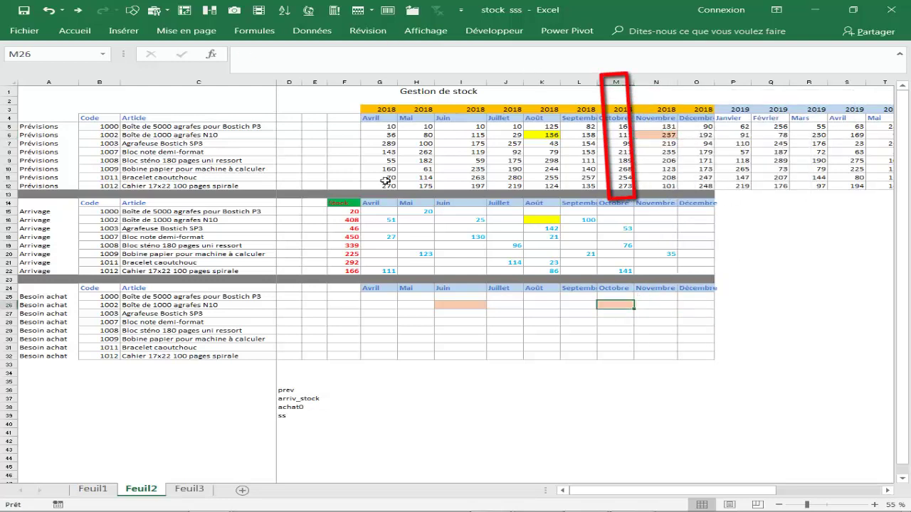
pyautogui.click(254, 30)
pyautogui.click(423, 71)
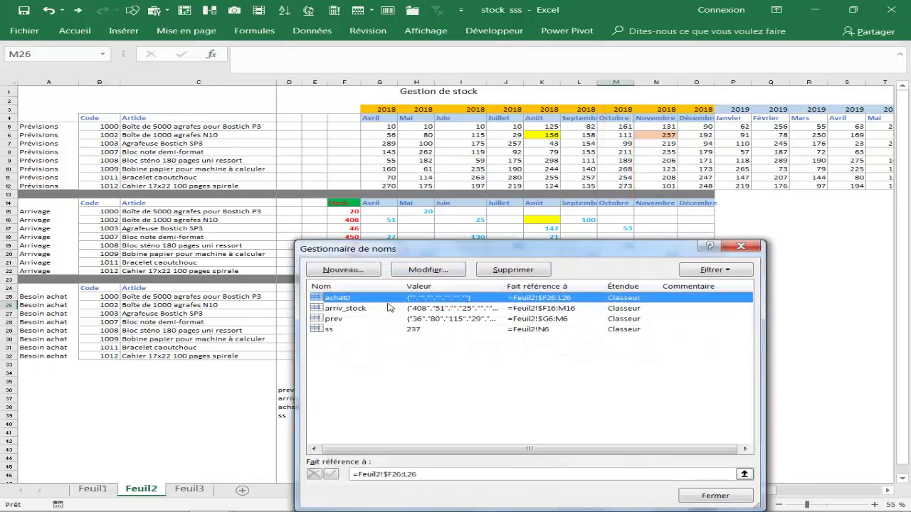
pyautogui.click(335, 329)
pyautogui.click(380, 473)
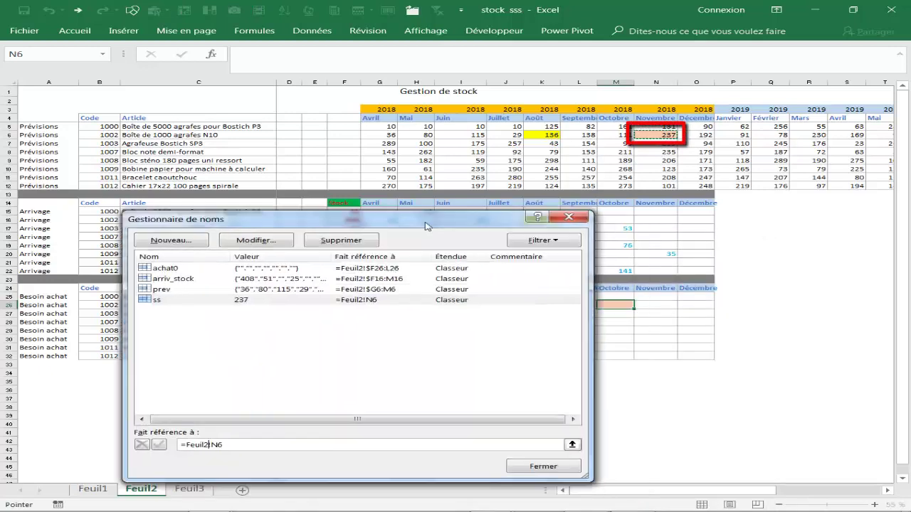
pyautogui.click(513, 437)
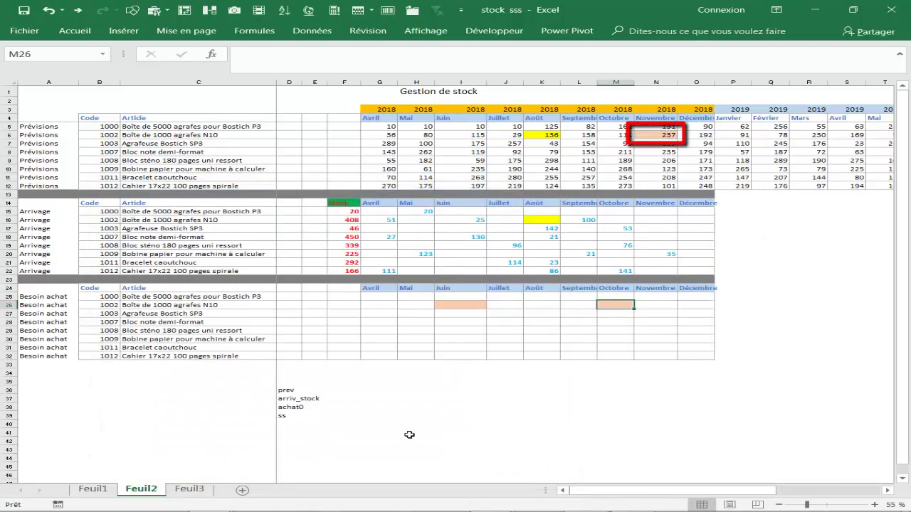
pyautogui.click(406, 430)
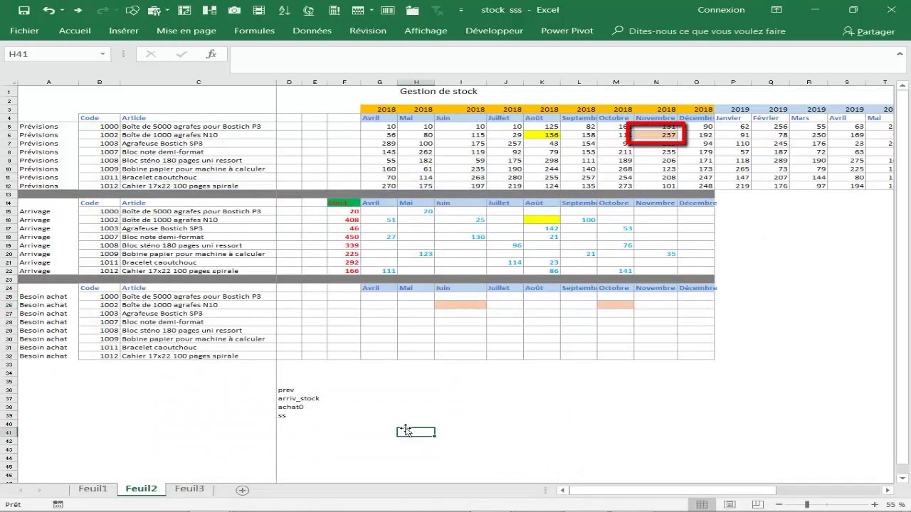
# - Start G25's formula as =SOMME(prev)+SOMME(ss) using the named ranges
pyautogui.click(369, 297)
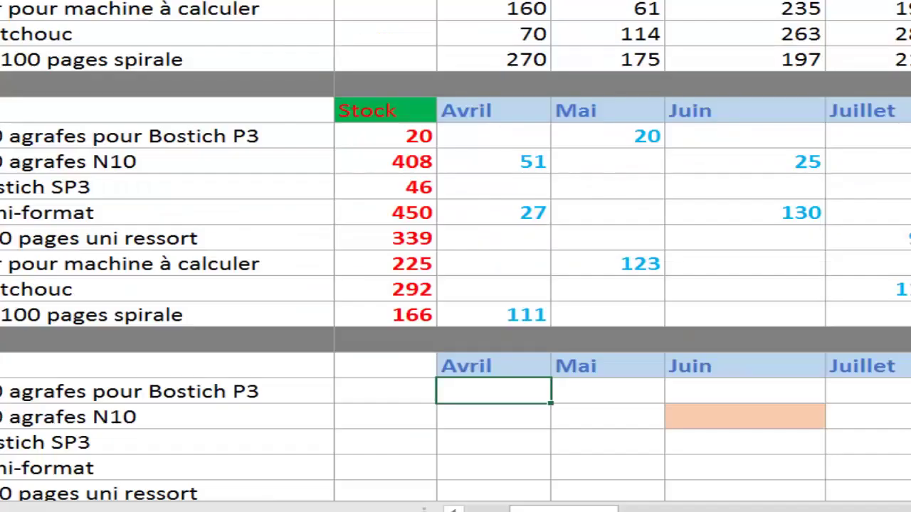
pyautogui.click(493, 391)
pyautogui.write('=som')
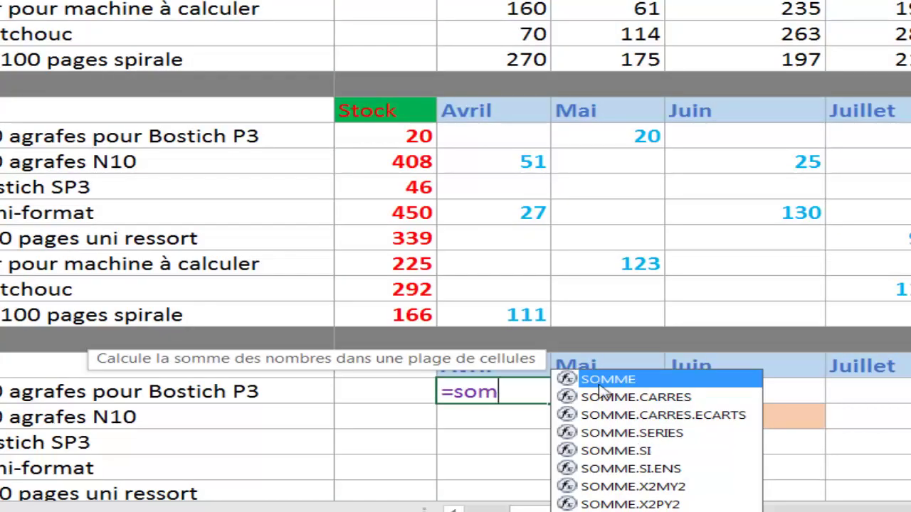
pyautogui.doubleClick(600, 383)
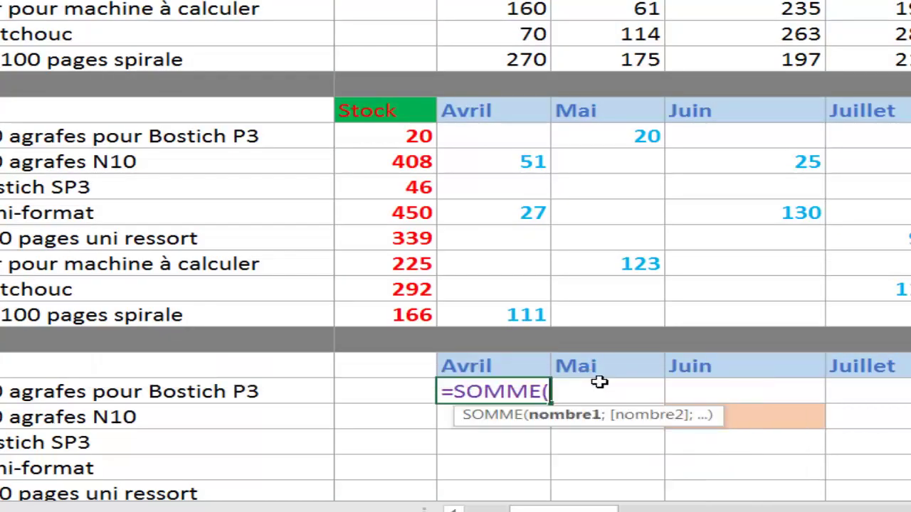
pyautogui.write('pr')
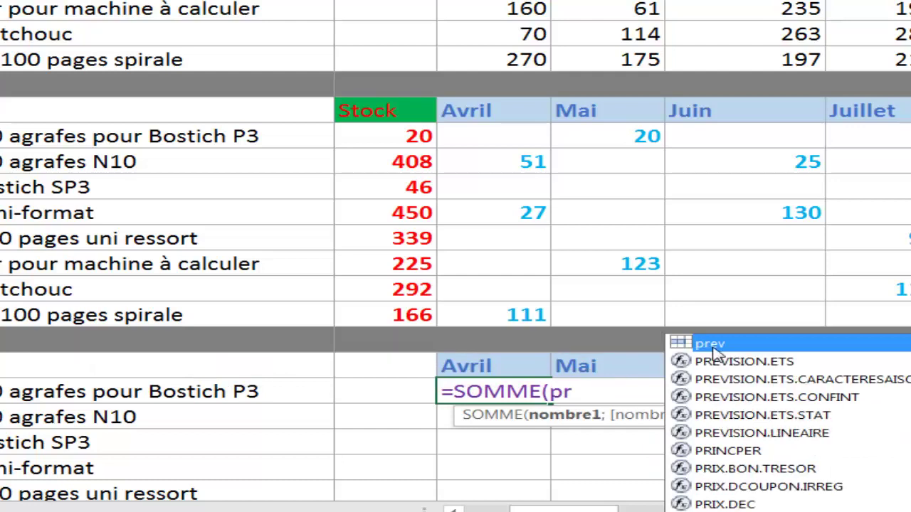
pyautogui.doubleClick(711, 344)
pyautogui.write(')+')
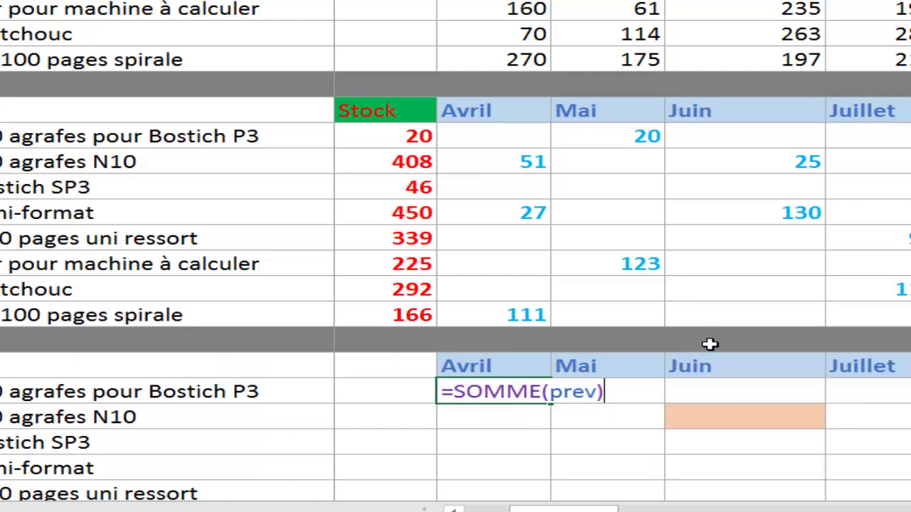
pyautogui.write('som')
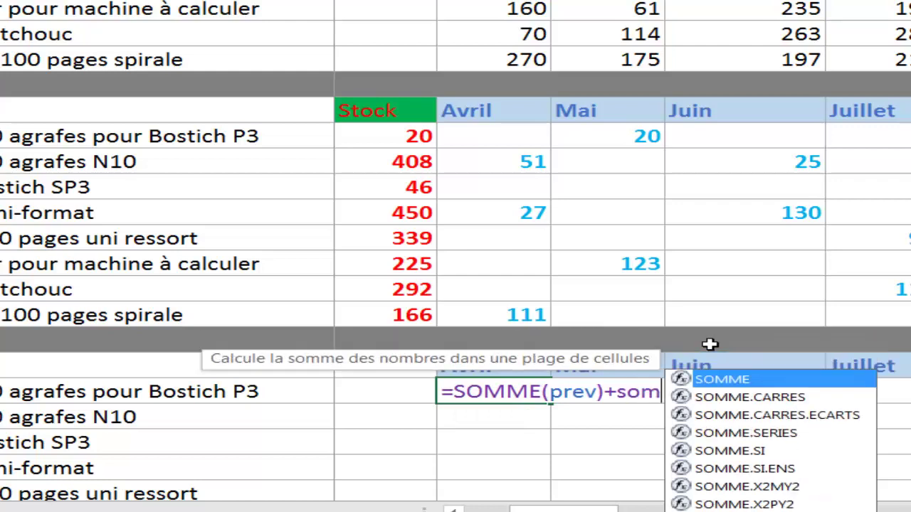
pyautogui.doubleClick(723, 382)
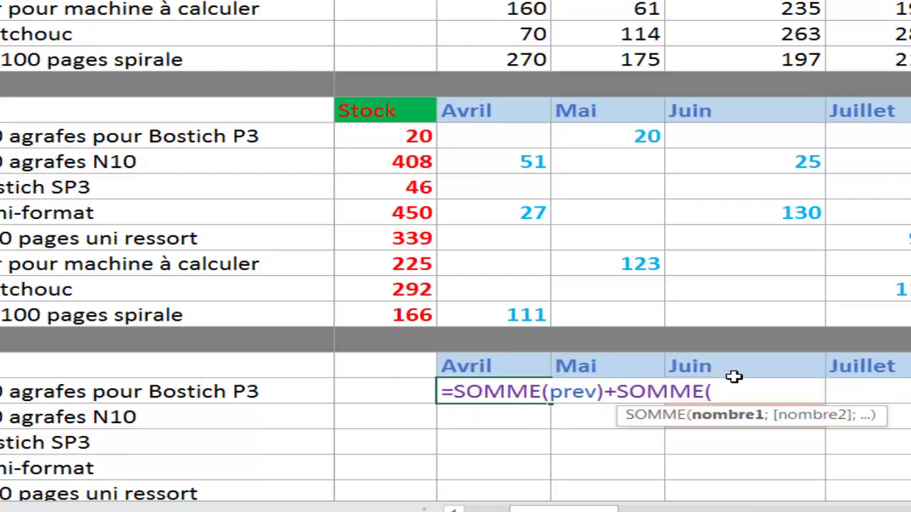
pyautogui.write('ss')
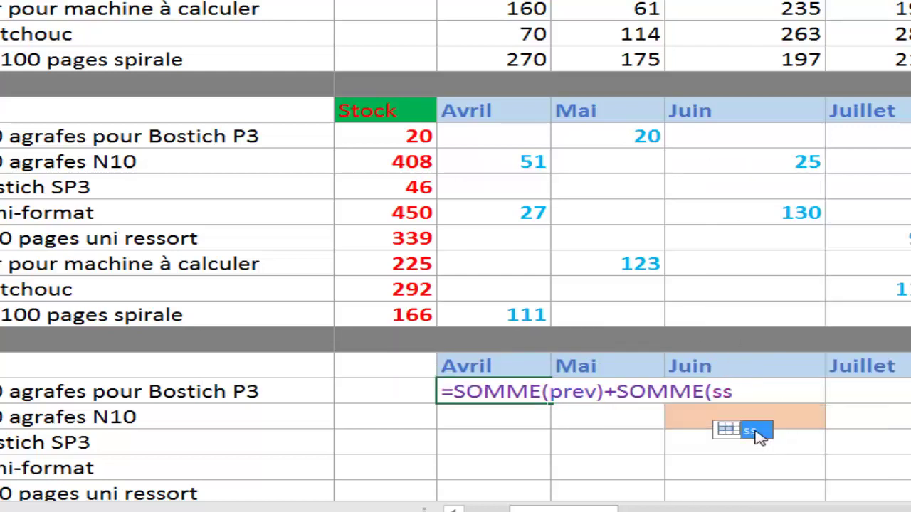
pyautogui.doubleClick(752, 430)
# - Subtract the arriv_stock named range, wrapped in SOMME
pyautogui.write(')')
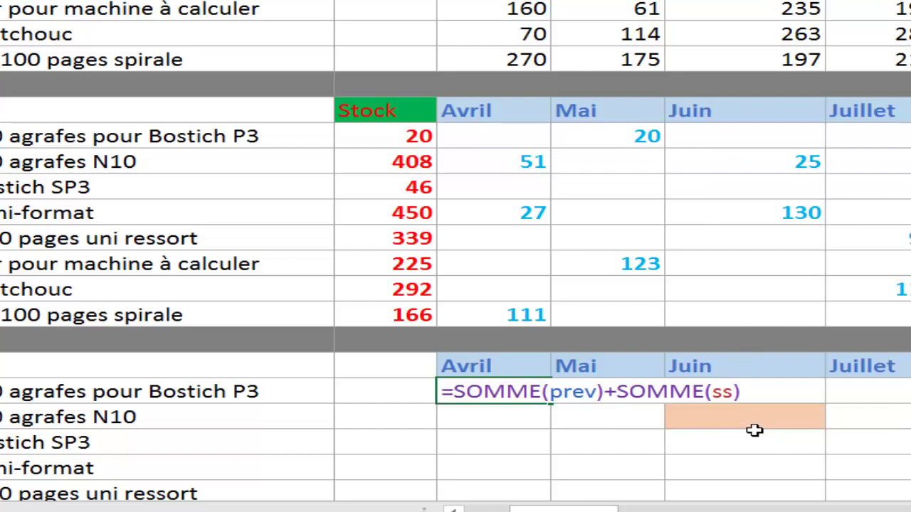
pyautogui.write('-arr')
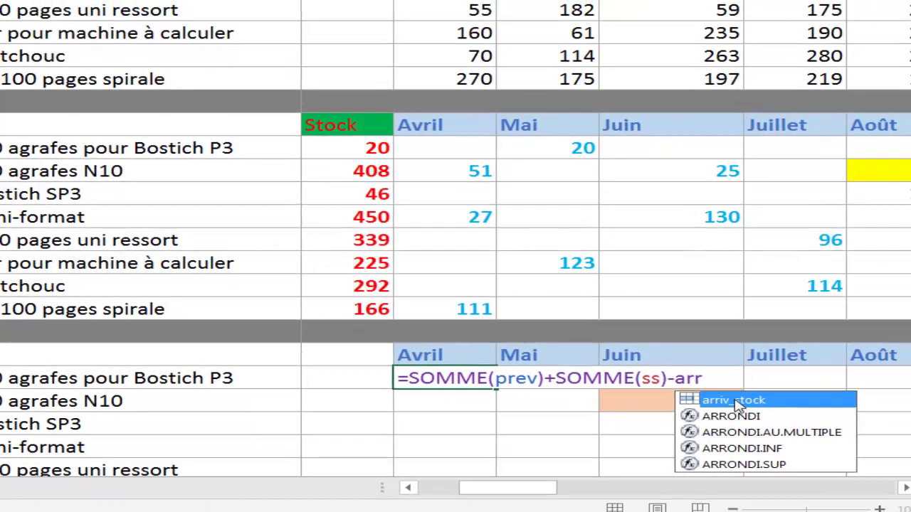
pyautogui.press('Tab')
pyautogui.click(654, 381)
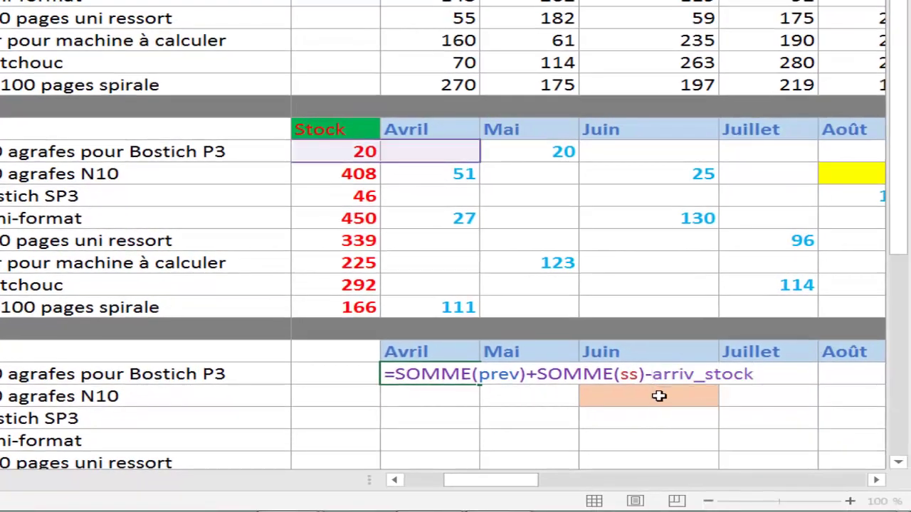
pyautogui.write('somm')
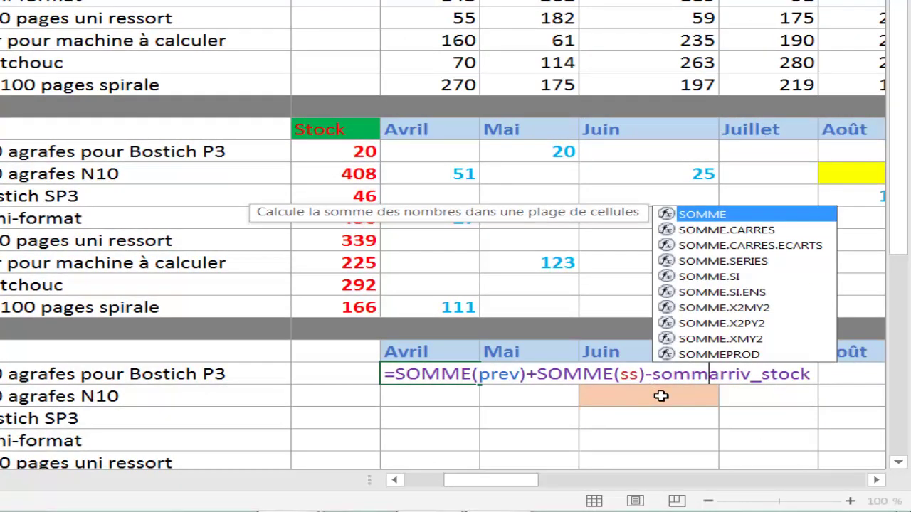
pyautogui.press('BackSpace')
pyautogui.doubleClick(705, 215)
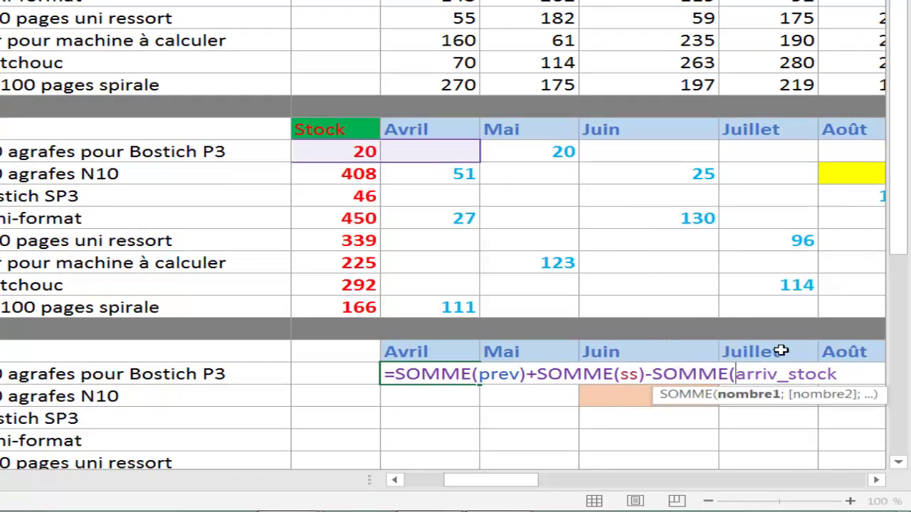
# - Subtract SOMME(achat0) to finish the formula and commit it
pyautogui.press('End')
pyautogui.write(')')
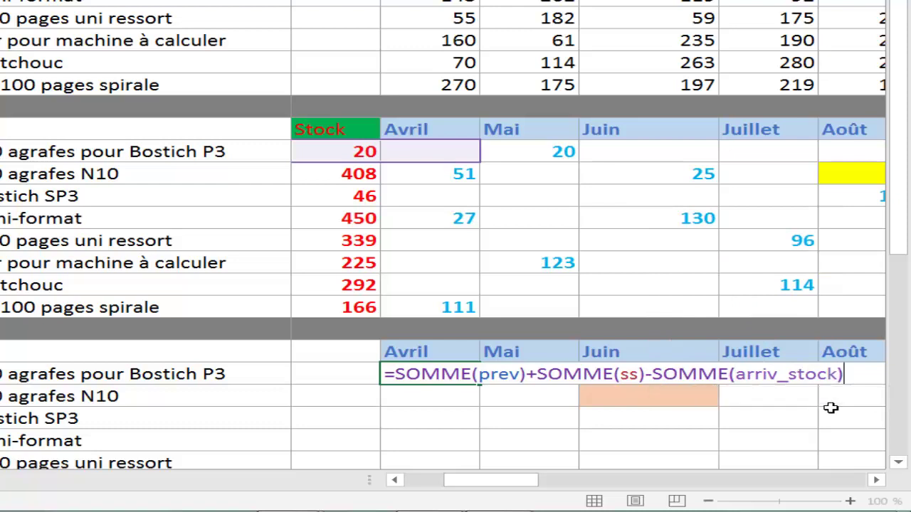
pyautogui.write('-a')
pyautogui.press('BackSpace')
pyautogui.write('som')
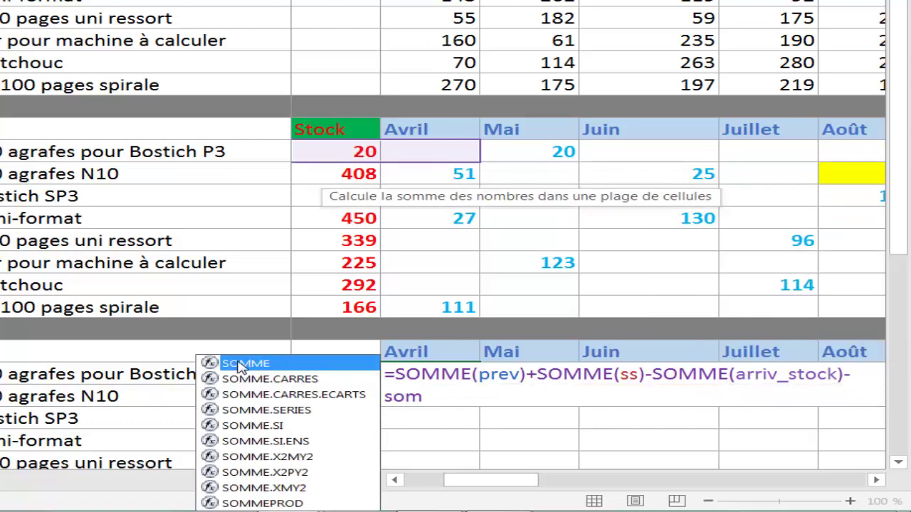
pyautogui.doubleClick(239, 363)
pyautogui.write('ac')
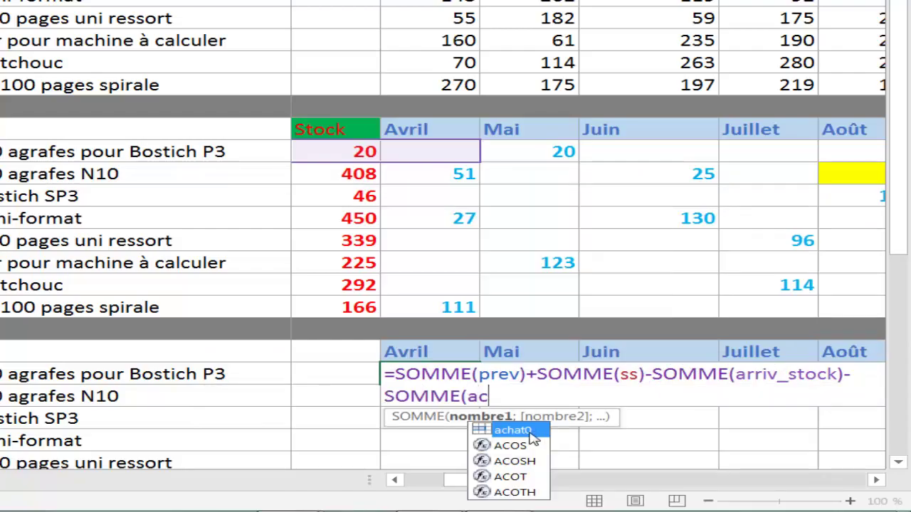
pyautogui.doubleClick(524, 429)
pyautogui.write(')')
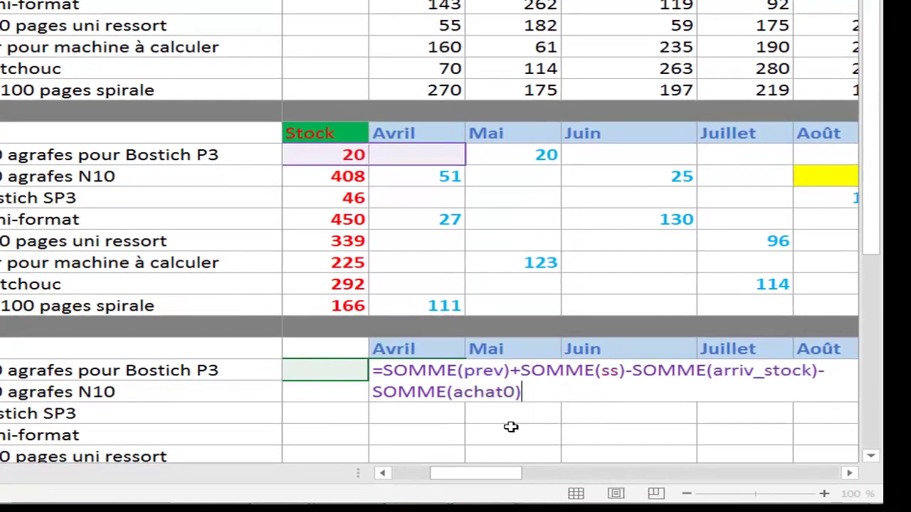
pyautogui.press('Return')
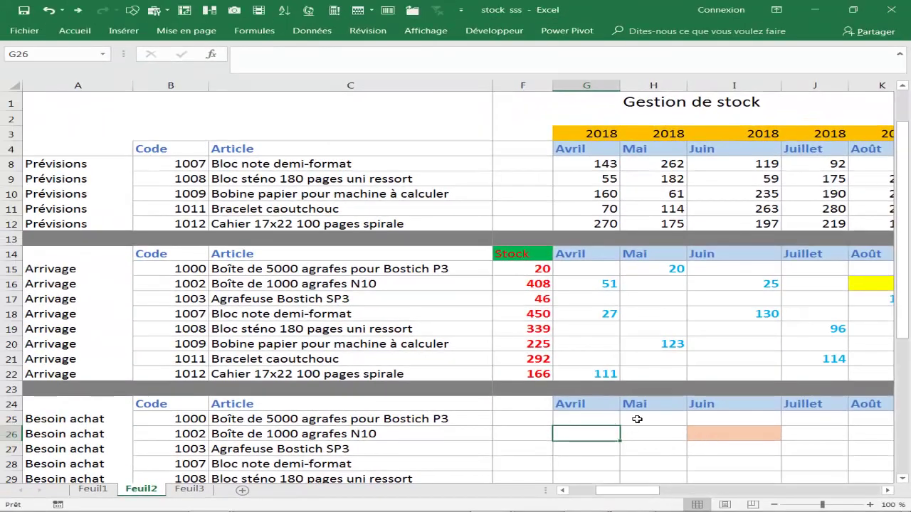
# - Reopen G25's formula and confirm it unchanged
pyautogui.scroll(-1, 474, 390)
pyautogui.click(491, 375)
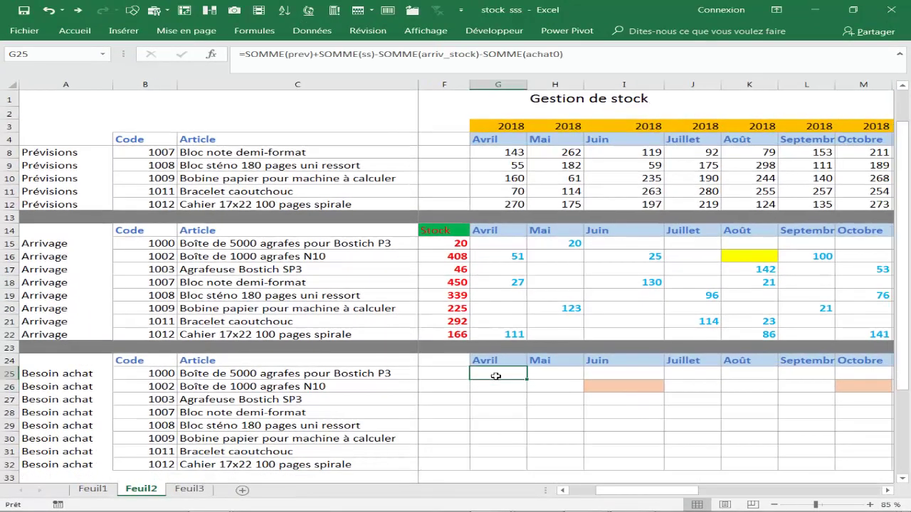
pyautogui.scroll(1, 491, 375)
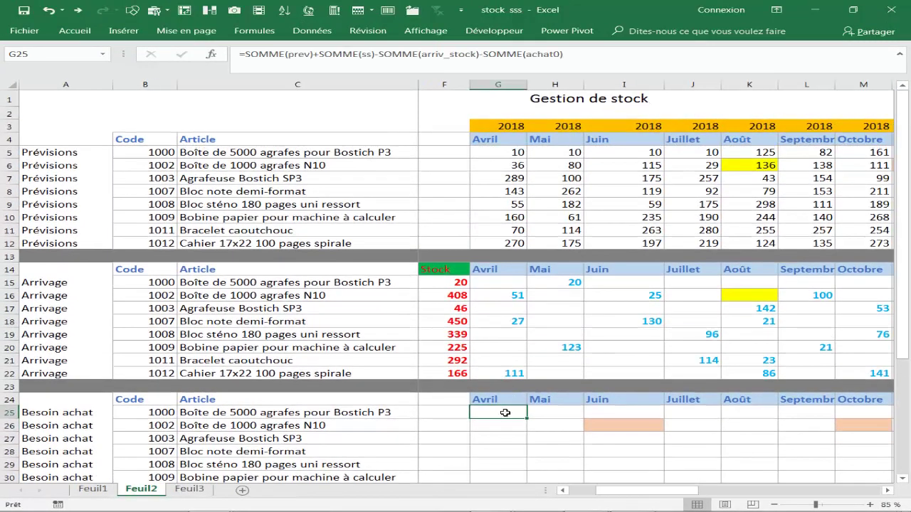
pyautogui.doubleClick(505, 413)
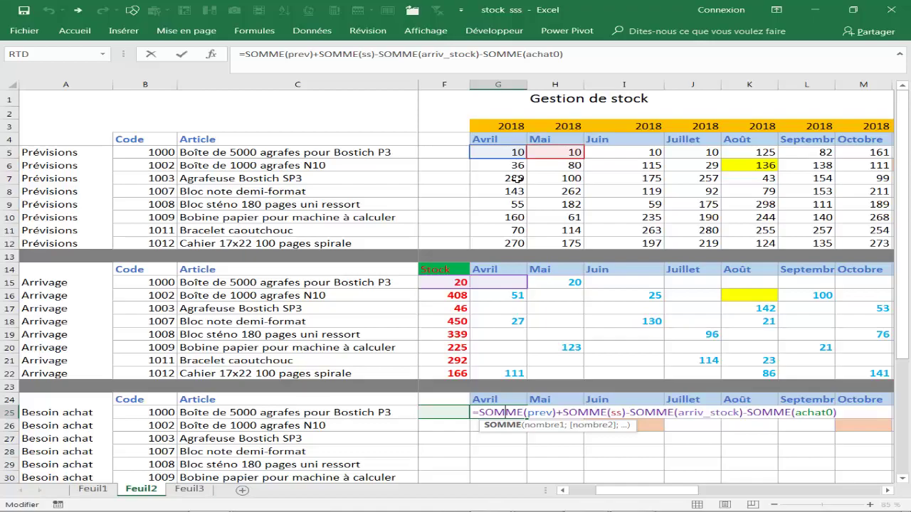
pyautogui.hotkey('ctrl', 'Return')
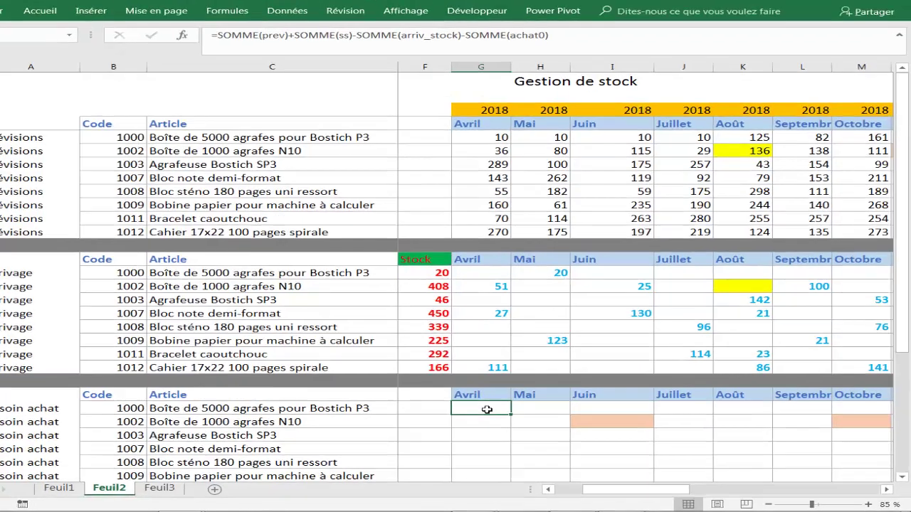
# - In G25, insert si( after the equals sign and append <0;0; to the formula
pyautogui.doubleClick(504, 413)
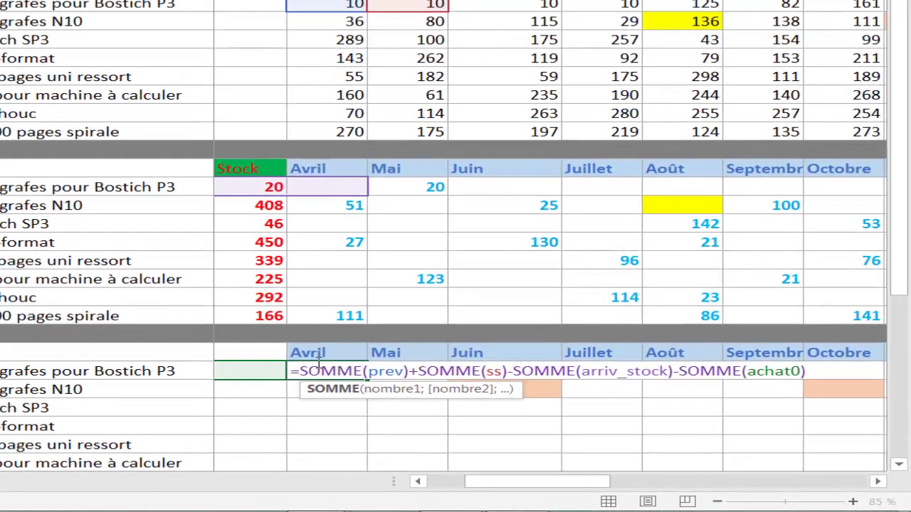
pyautogui.click(300, 373)
pyautogui.write('s')
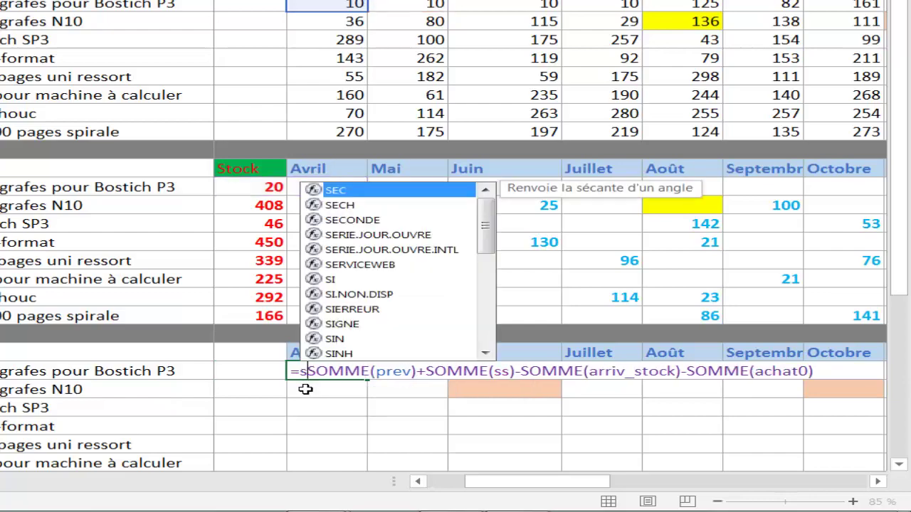
pyautogui.write('i(')
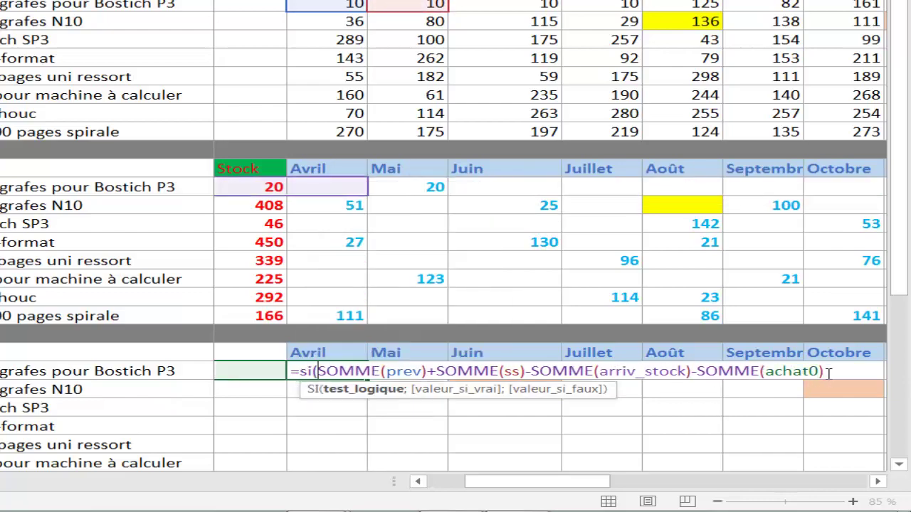
pyautogui.click(826, 371)
pyautogui.write('<')
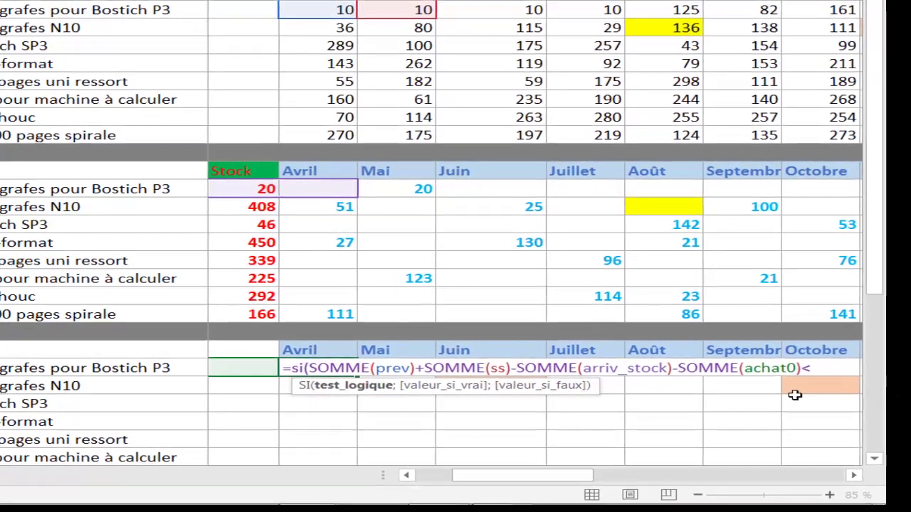
pyautogui.write('0;0;;')
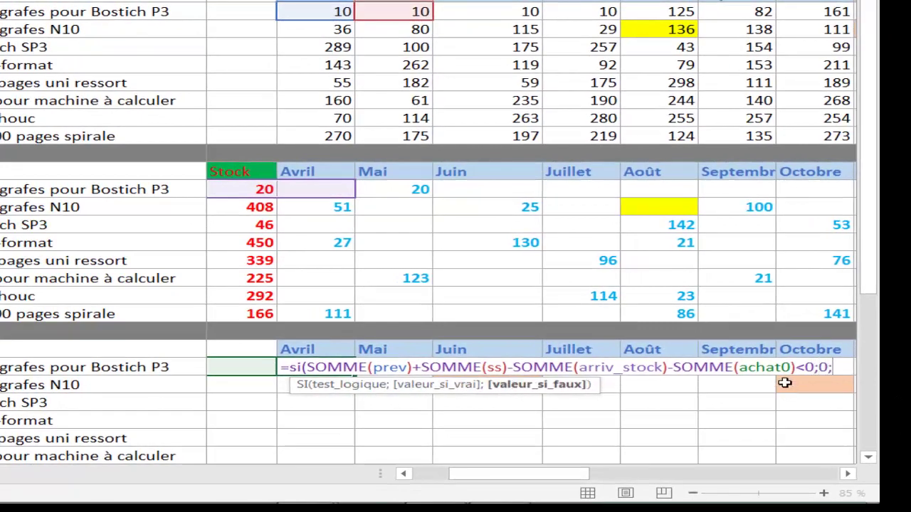
# - Copy the SOMME expression in as the else result, close the SI and commit
pyautogui.moveTo(796, 366); pyautogui.dragTo(307, 368)
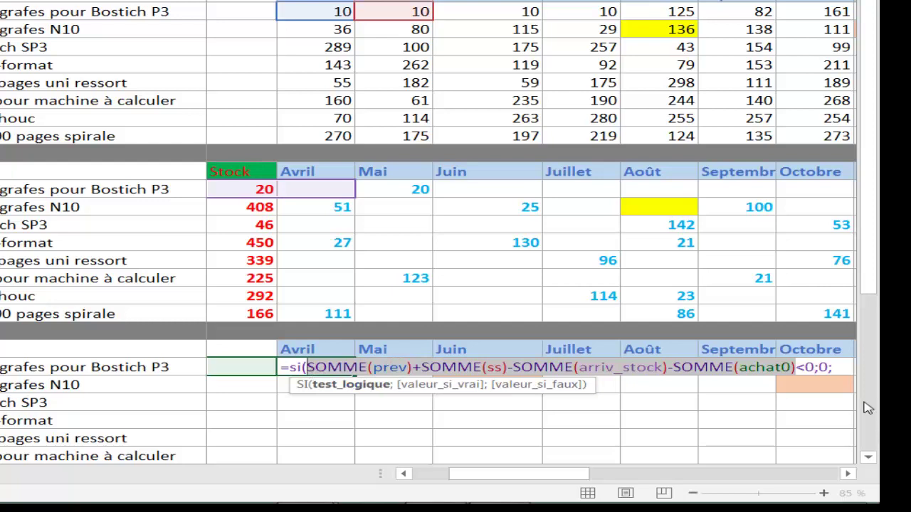
pyautogui.hotkey('ctrl', 'c')
pyautogui.click(835, 368)
pyautogui.hotkey('ctrl', 'v')
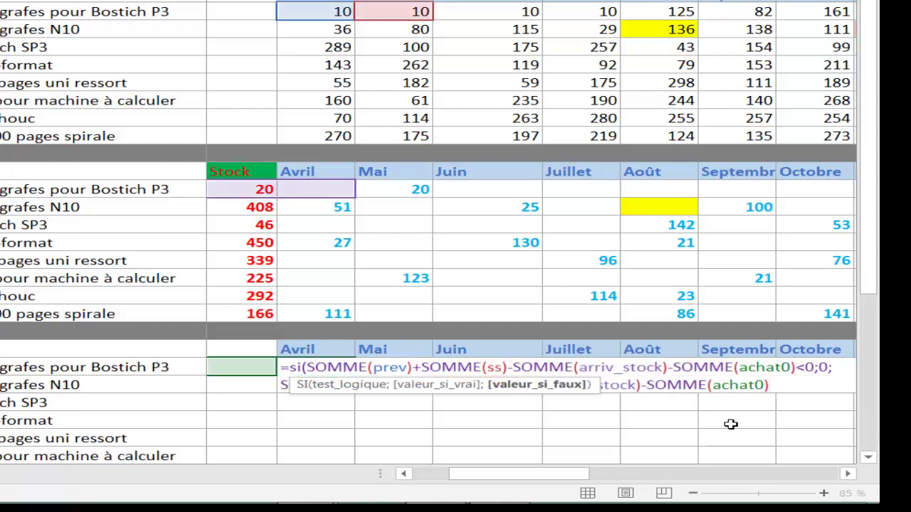
pyautogui.write(')')
pyautogui.press('Return')
pyautogui.scroll(-1, 368, 306)
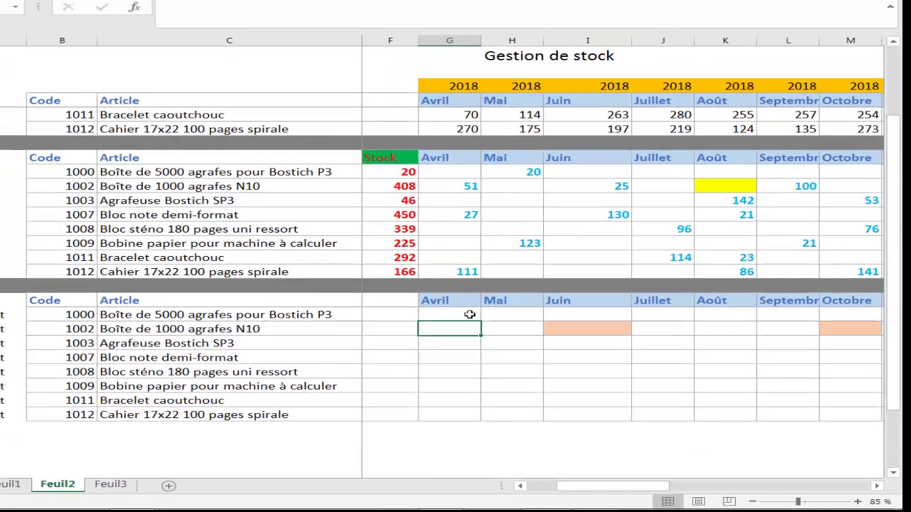
# - Fill G25's SI formula down to row 32 and across to column O, then check J25
pyautogui.click(470, 314)
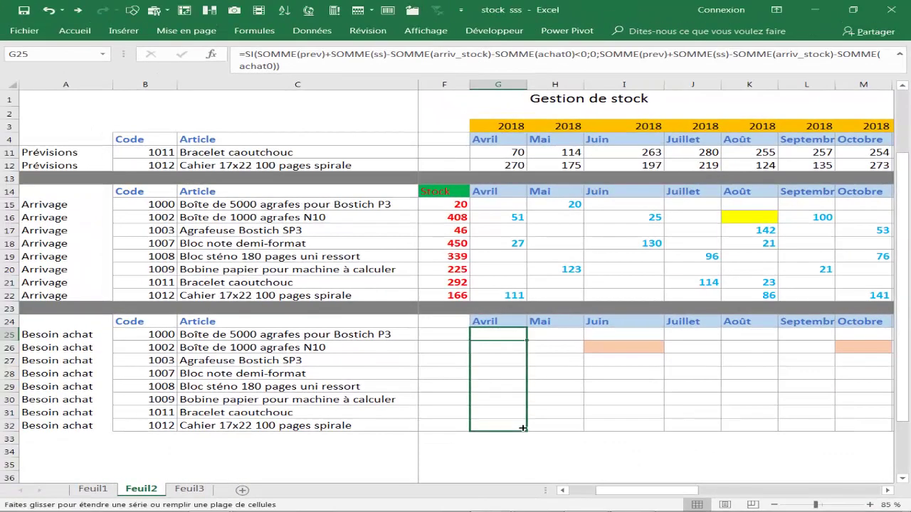
pyautogui.moveTo(526, 339)
pyautogui.mouseDown()
pyautogui.moveTo(531, 429)
pyautogui.moveTo(752, 456)
pyautogui.mouseUp()
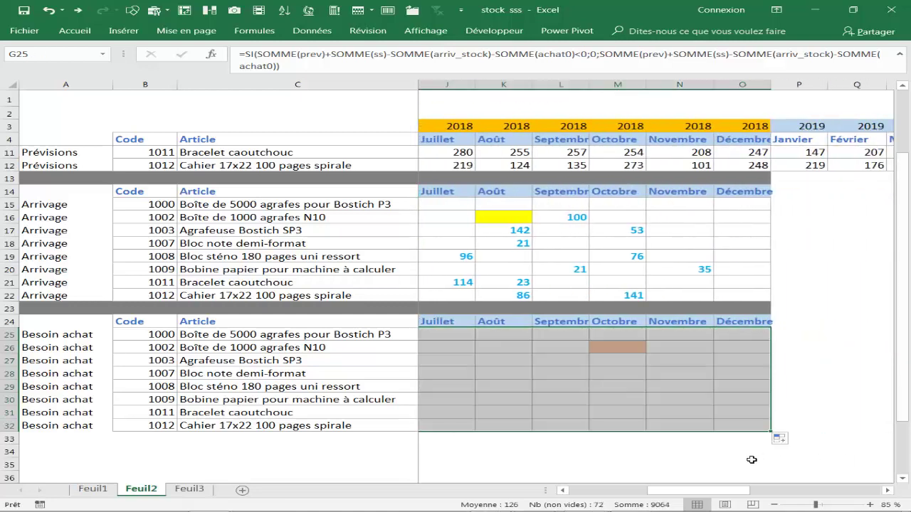
pyautogui.moveTo(708, 491); pyautogui.dragTo(632, 496)
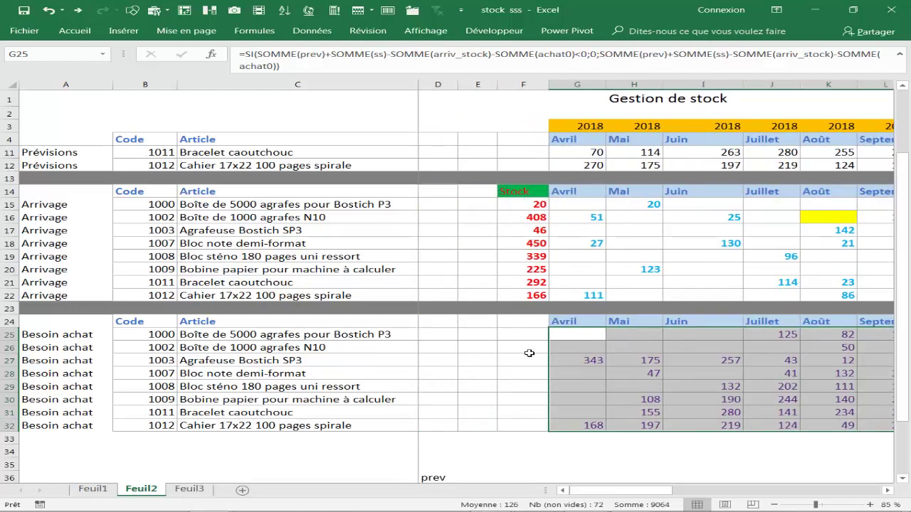
pyautogui.scroll(2, 530, 348)
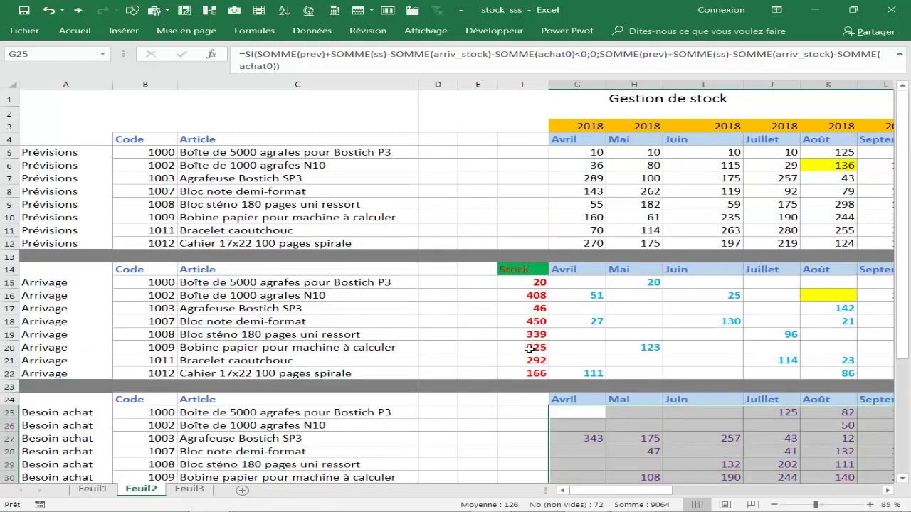
pyautogui.click(763, 416)
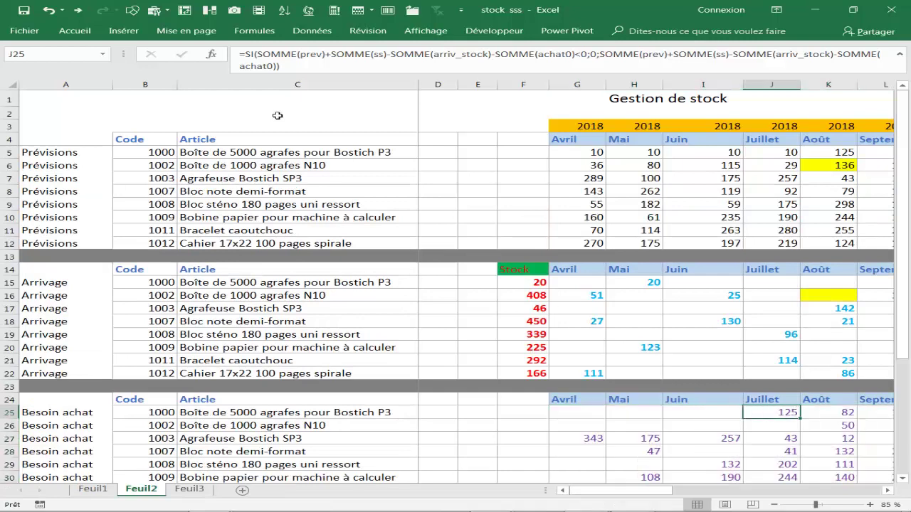
pyautogui.click(396, 385)
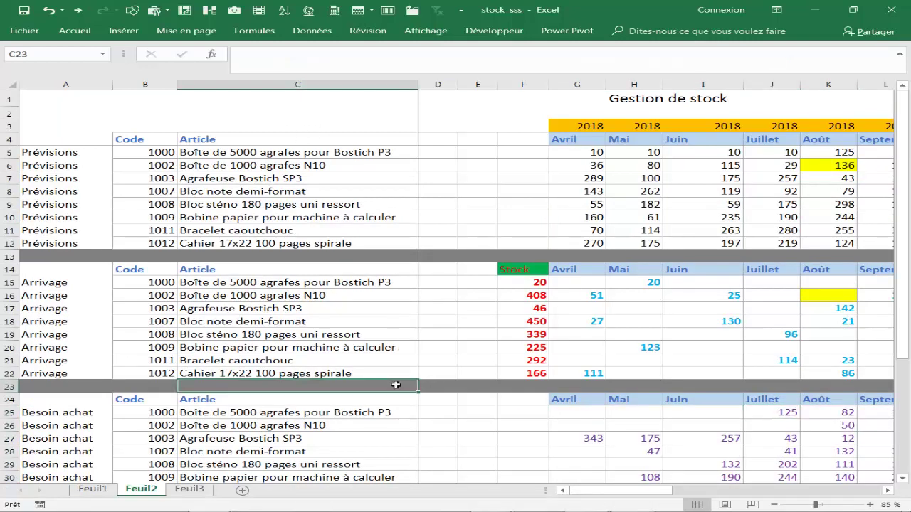
pyautogui.rightClick(396, 384)
pyautogui.click(447, 420)
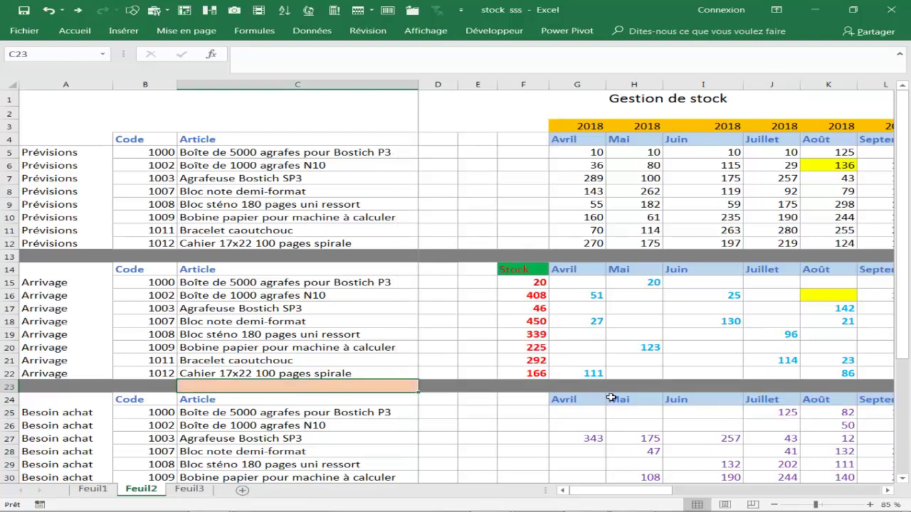
pyautogui.write('+')
pyautogui.click(569, 151)
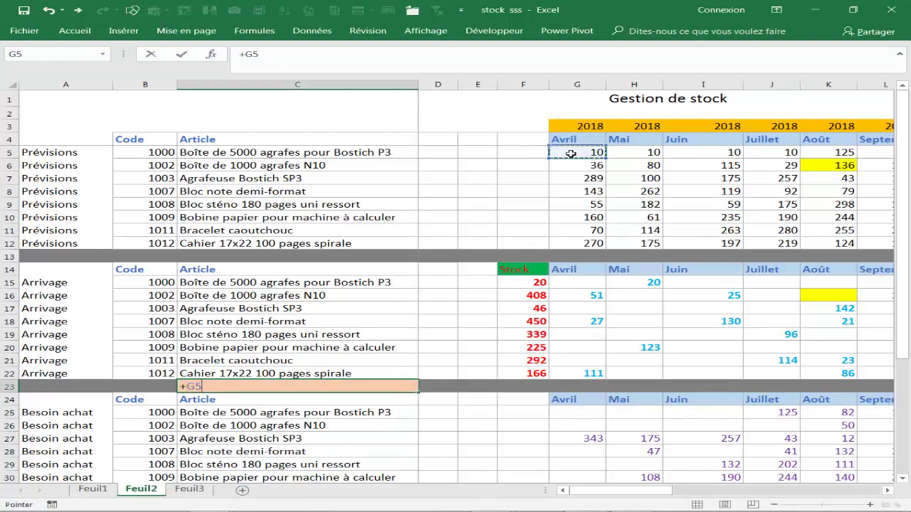
pyautogui.write('+')
pyautogui.click(629, 151)
pyautogui.write('+H5+')
pyautogui.click(731, 152)
pyautogui.write('+I5+')
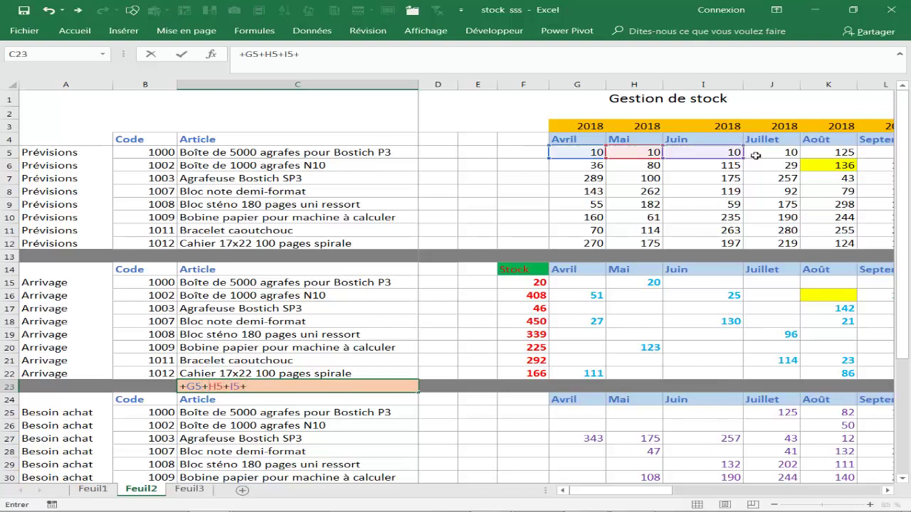
pyautogui.click(756, 154)
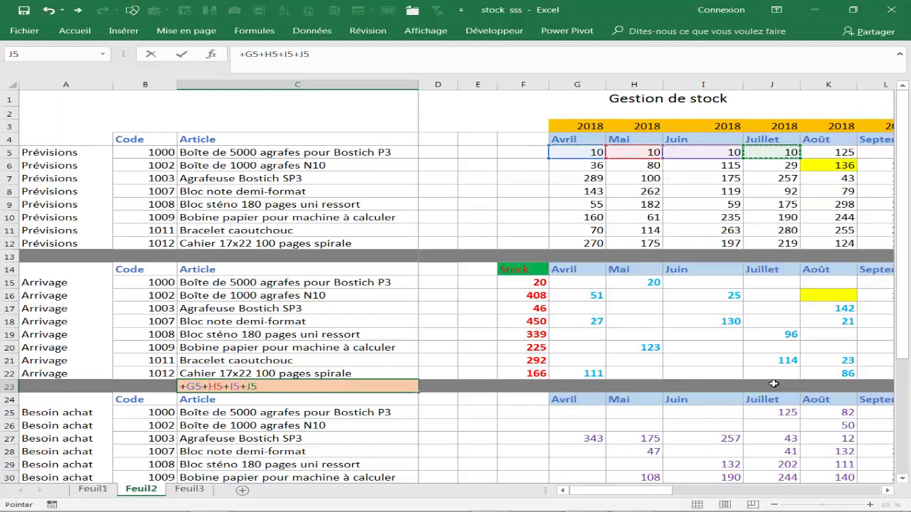
pyautogui.write('+')
pyautogui.click(818, 152)
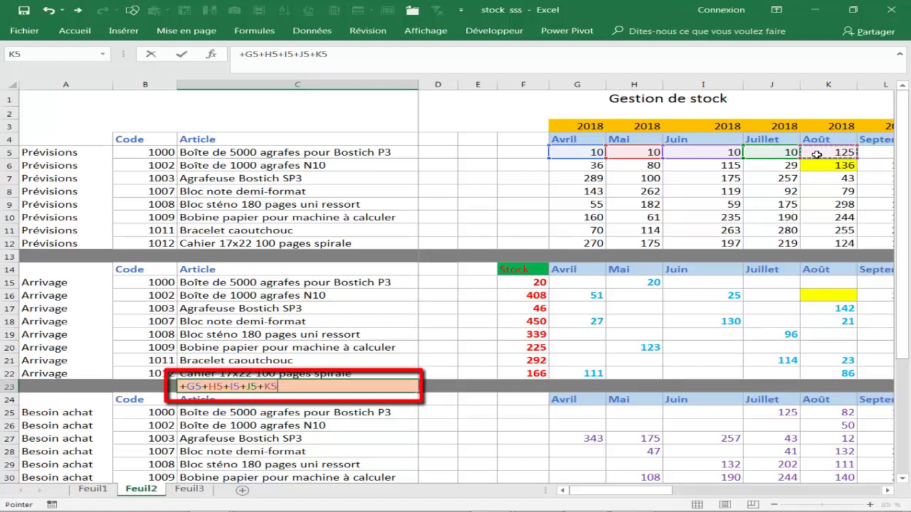
pyautogui.write('-')
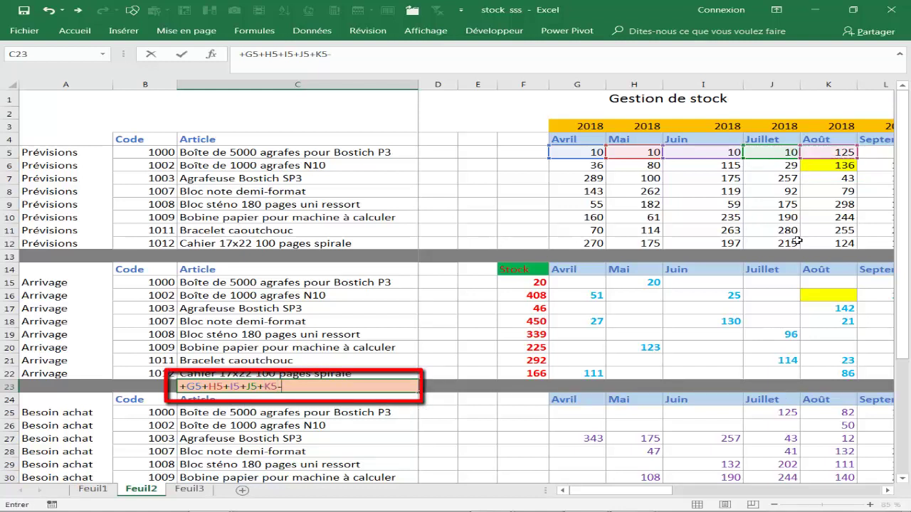
pyautogui.click(544, 282)
pyautogui.write('-')
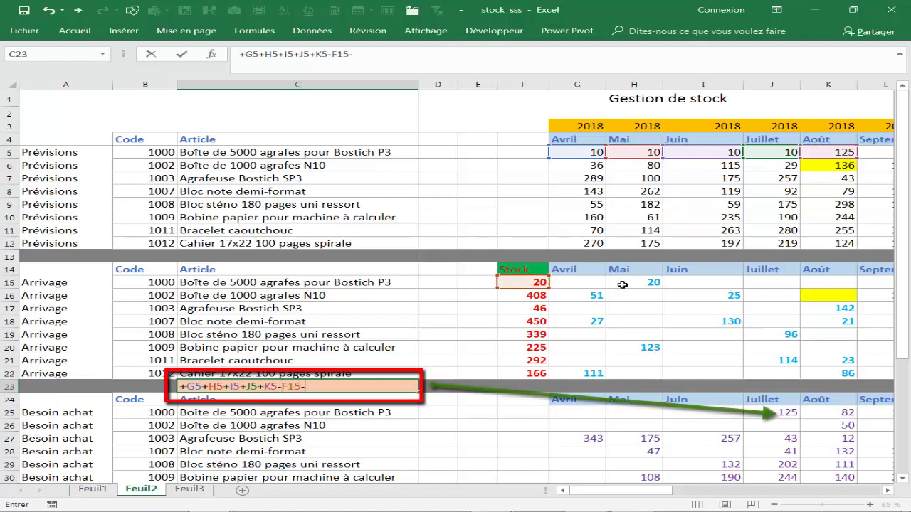
pyautogui.click(622, 284)
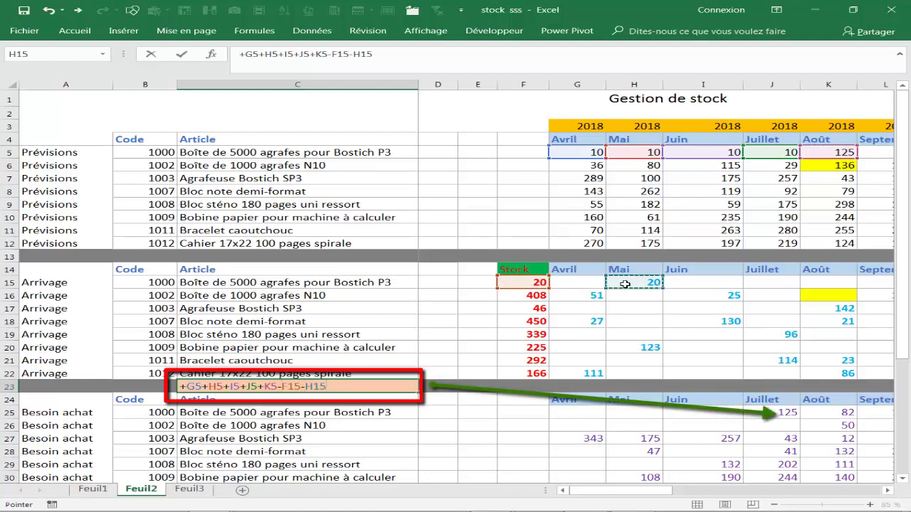
pyautogui.press('Return')
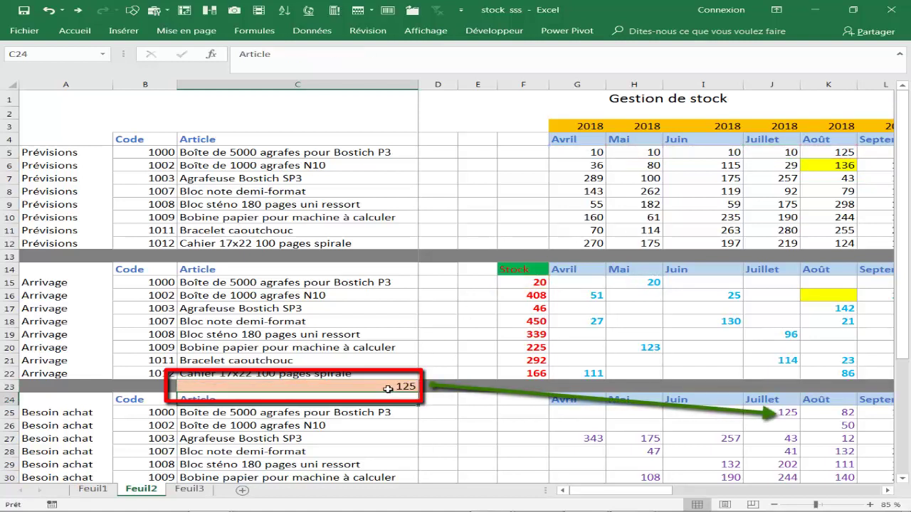
pyautogui.click(388, 388)
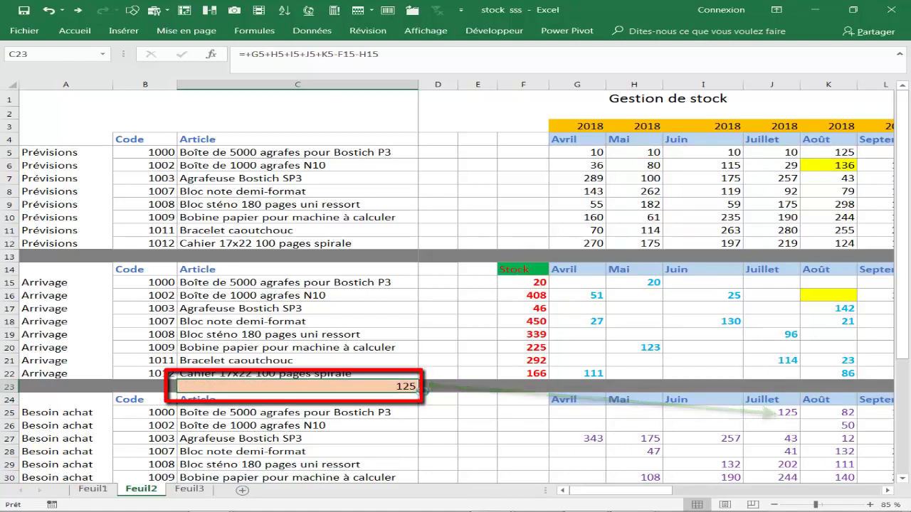
pyautogui.press('Delete')
# - Give article 1002's Août purchase need of 50 in K26 a peach fill
pyautogui.click(831, 166)
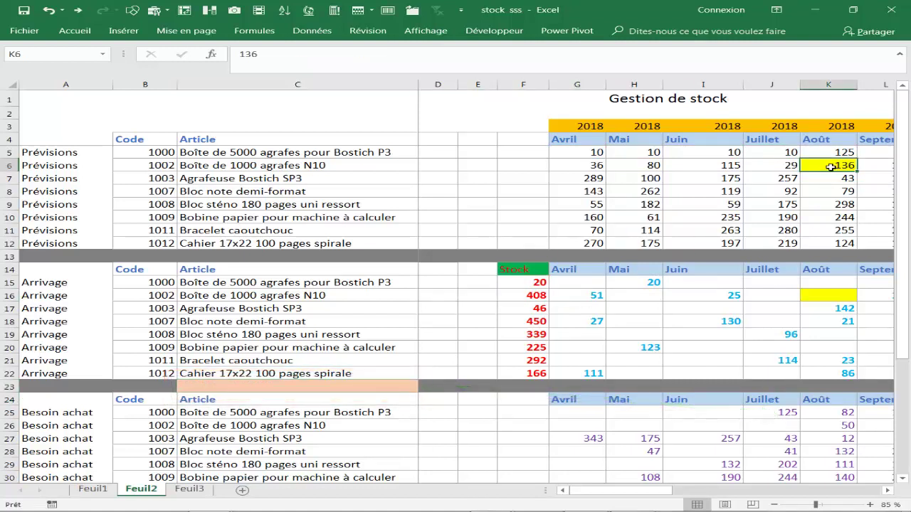
pyautogui.click(824, 423)
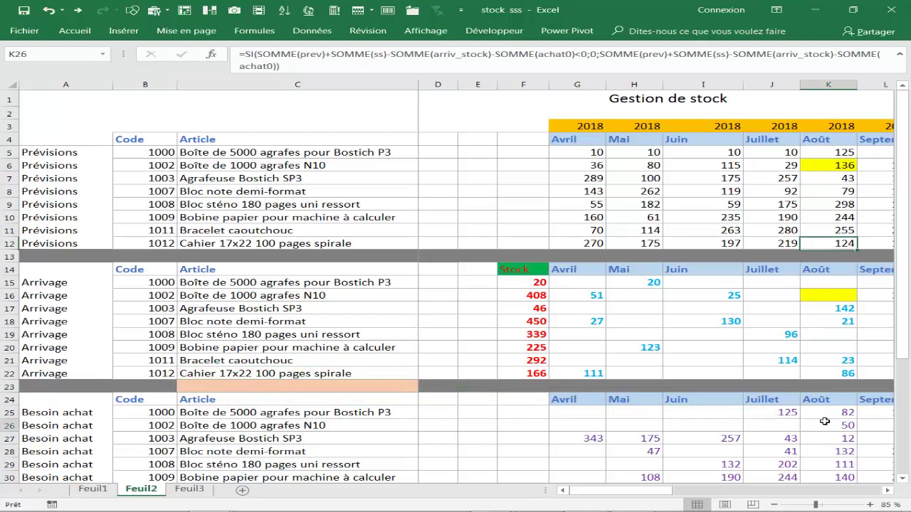
pyautogui.rightClick(825, 425)
pyautogui.click(681, 458)
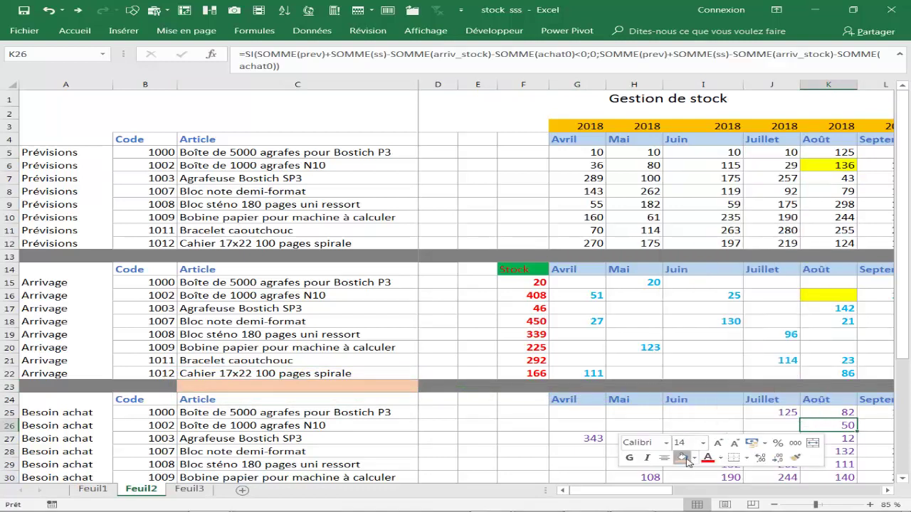
# - In C23, start a check sum adding article 1002's Avril to Septembre forecasts
pyautogui.click(368, 385)
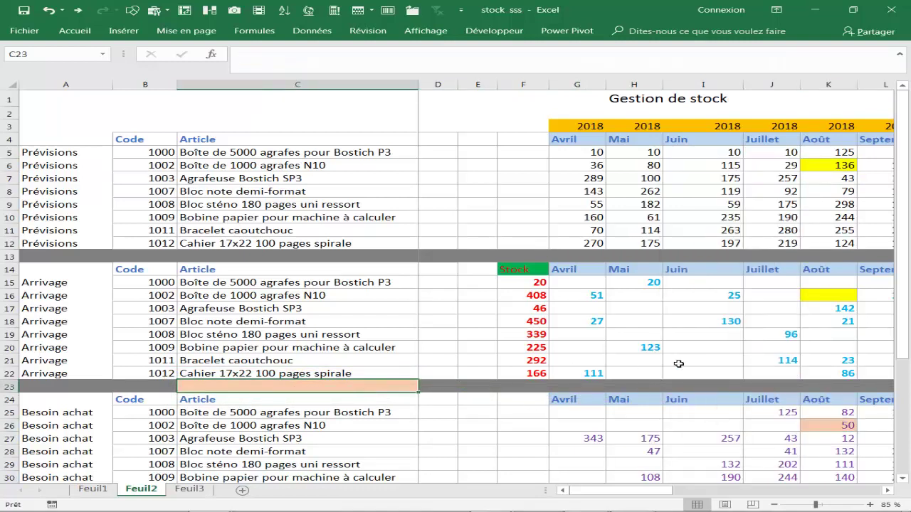
pyautogui.write('+')
pyautogui.click(595, 166)
pyautogui.write('+')
pyautogui.click(624, 166)
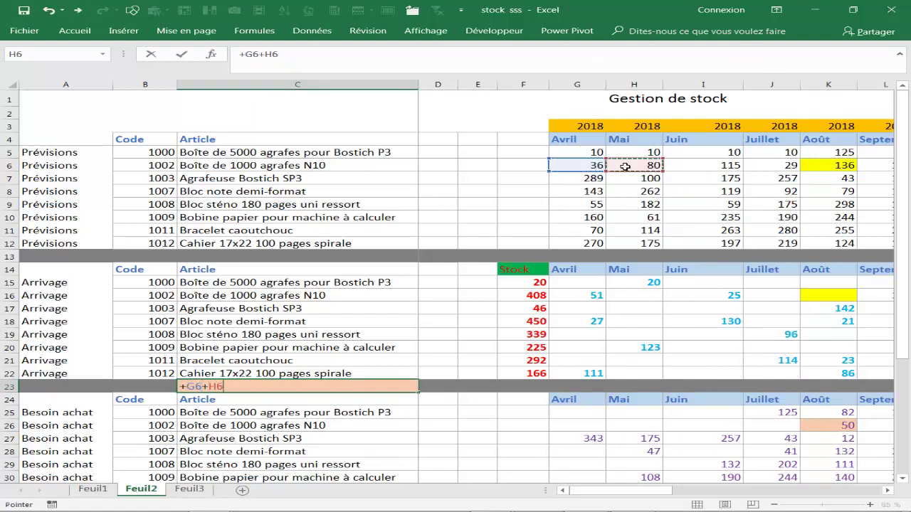
pyautogui.write('+')
pyautogui.click(687, 165)
pyautogui.write('+I6+')
pyautogui.click(757, 166)
pyautogui.write('+I6+J6')
pyautogui.click(817, 166)
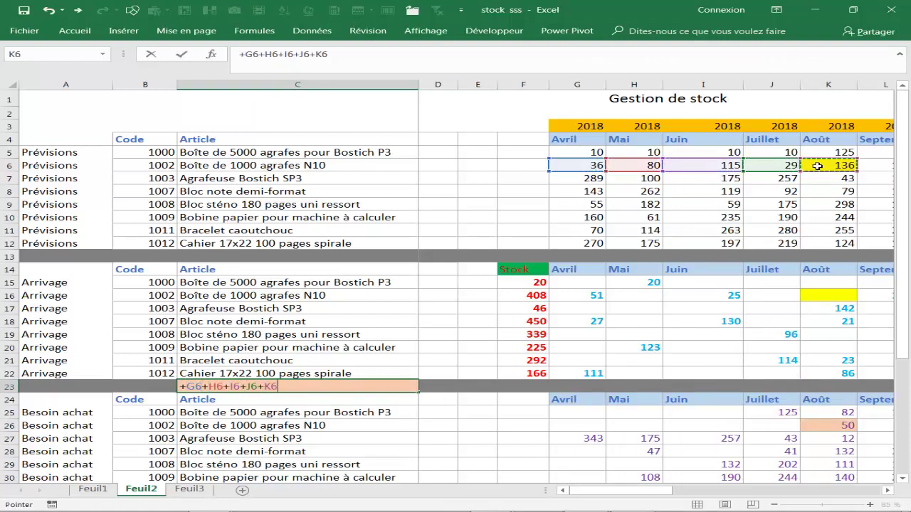
pyautogui.write('+')
pyautogui.click(870, 166)
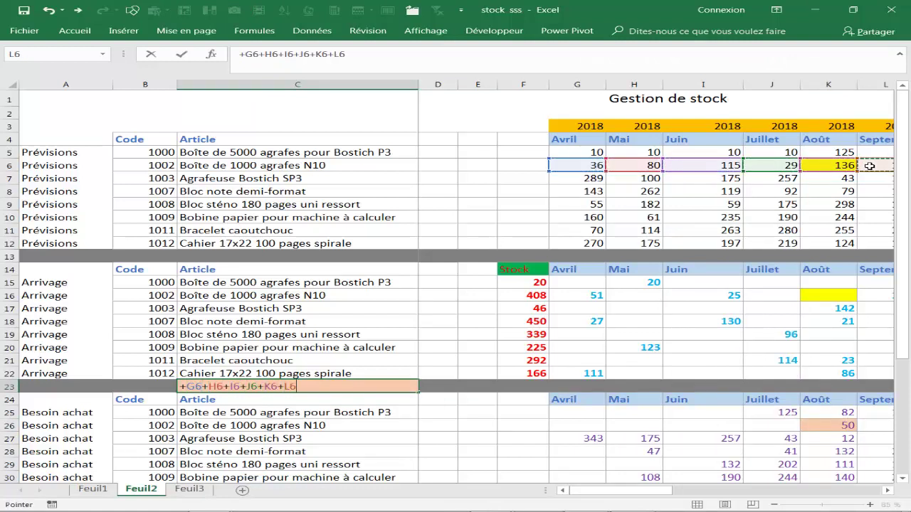
# - Subtract the arrivals, stock and J26 purchase need, confirm 50, then clear C23
pyautogui.write('-')
pyautogui.click(729, 296)
pyautogui.write('-')
pyautogui.click(583, 296)
pyautogui.write('-')
pyautogui.click(531, 296)
pyautogui.write('-')
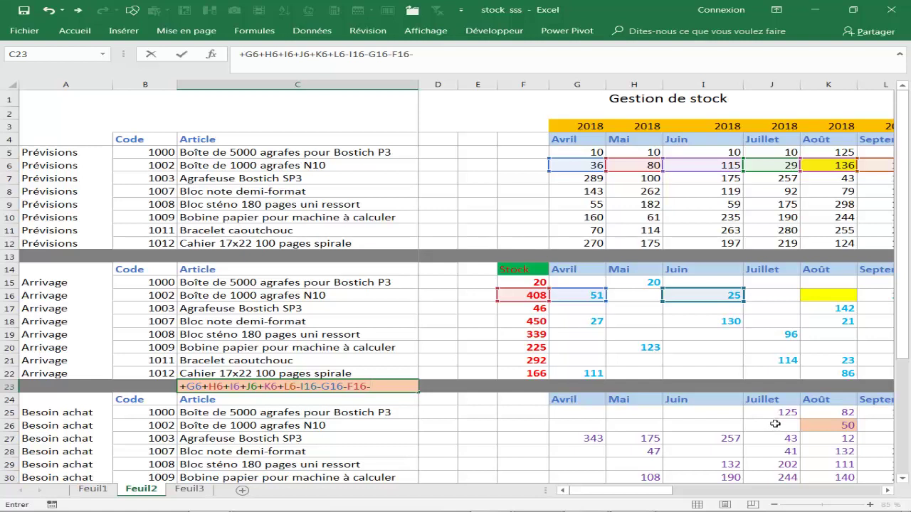
pyautogui.click(775, 423)
pyautogui.press('Return')
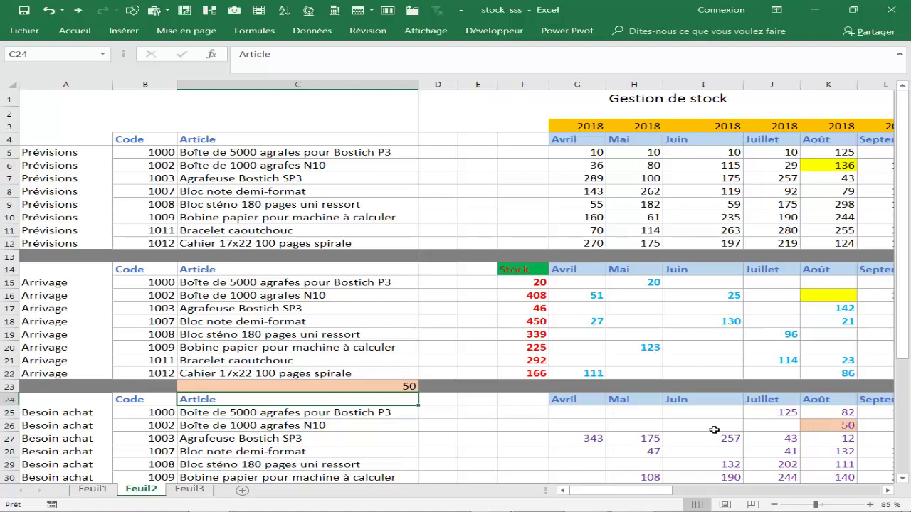
pyautogui.click(396, 385)
pyautogui.press('Delete')
pyautogui.click(566, 413)
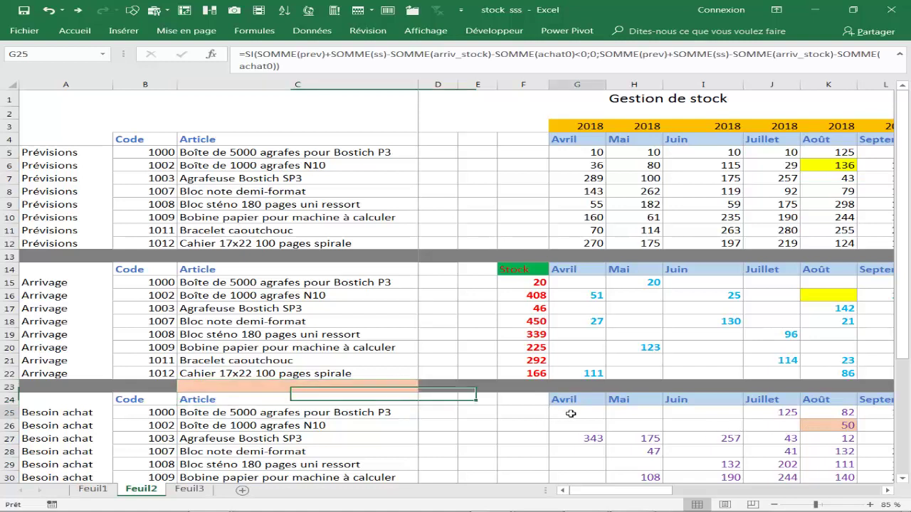
pyautogui.doubleClick(566, 413)
pyautogui.press('Escape')
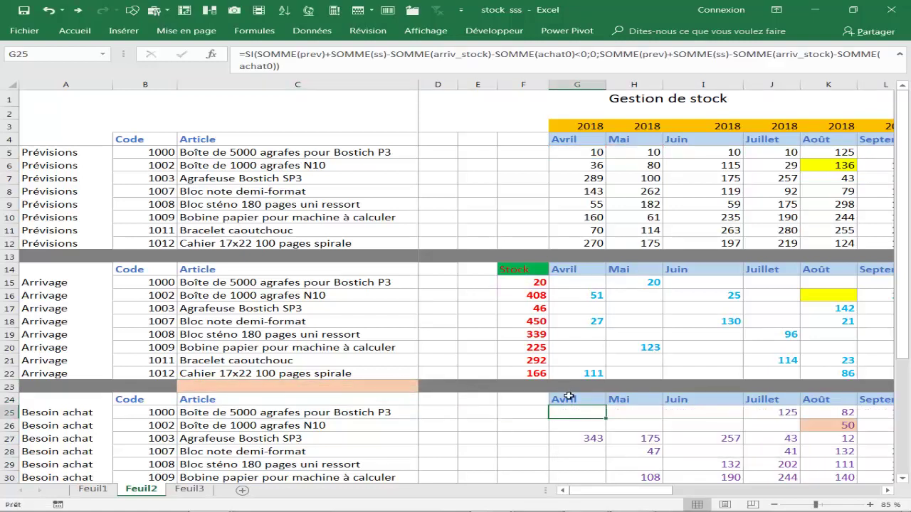
pyautogui.click(257, 32)
pyautogui.click(412, 74)
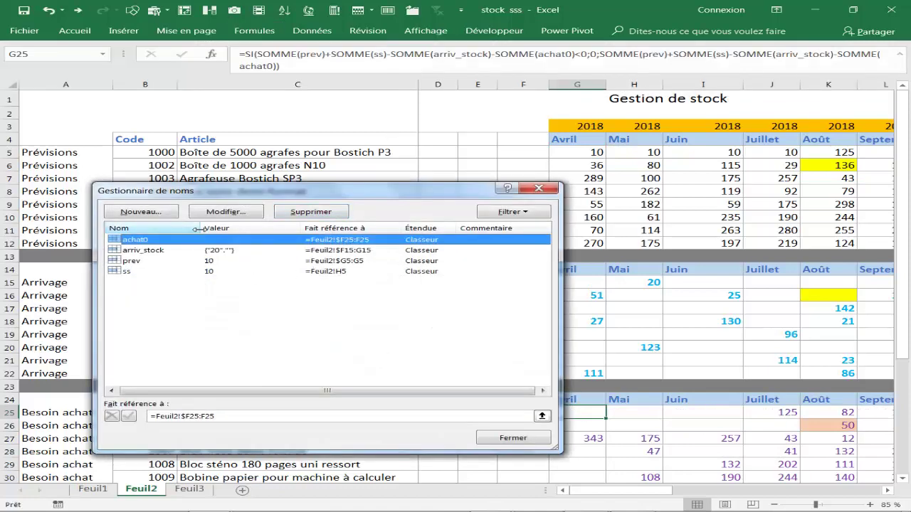
pyautogui.moveTo(242, 197)
pyautogui.mouseDown()
pyautogui.moveTo(339, 214)
pyautogui.moveTo(365, 230)
pyautogui.mouseUp()
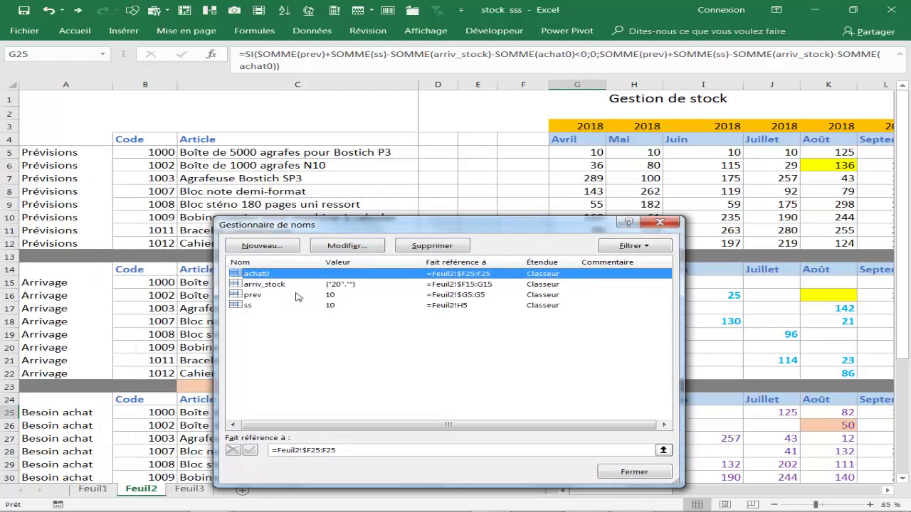
pyautogui.click(251, 295)
pyautogui.click(254, 305)
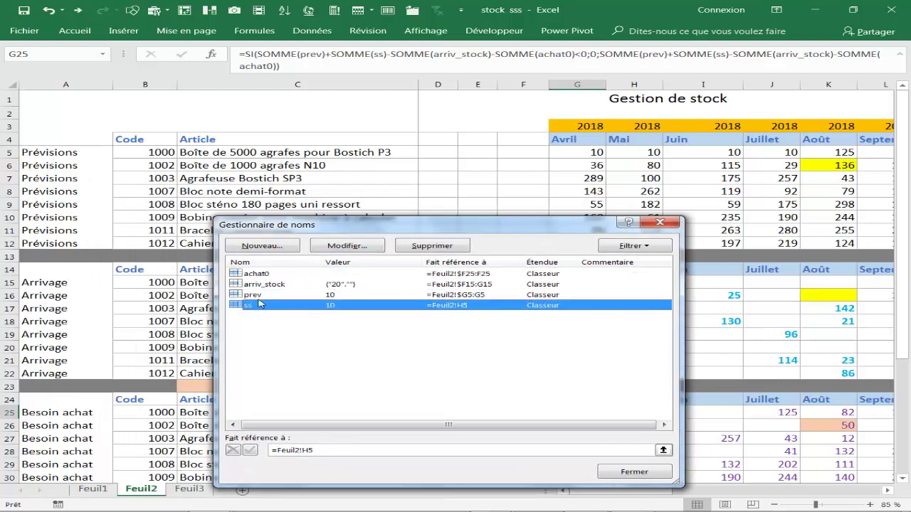
pyautogui.click(266, 285)
pyautogui.click(264, 275)
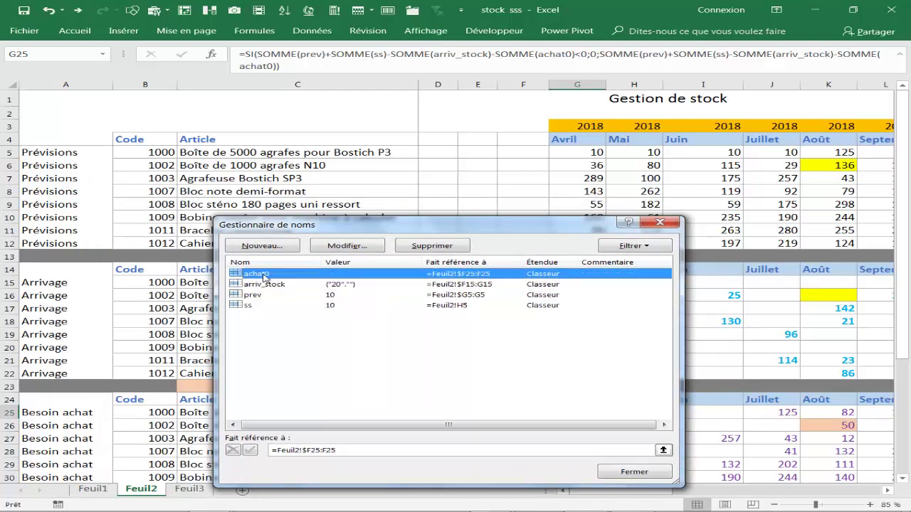
pyautogui.click(638, 478)
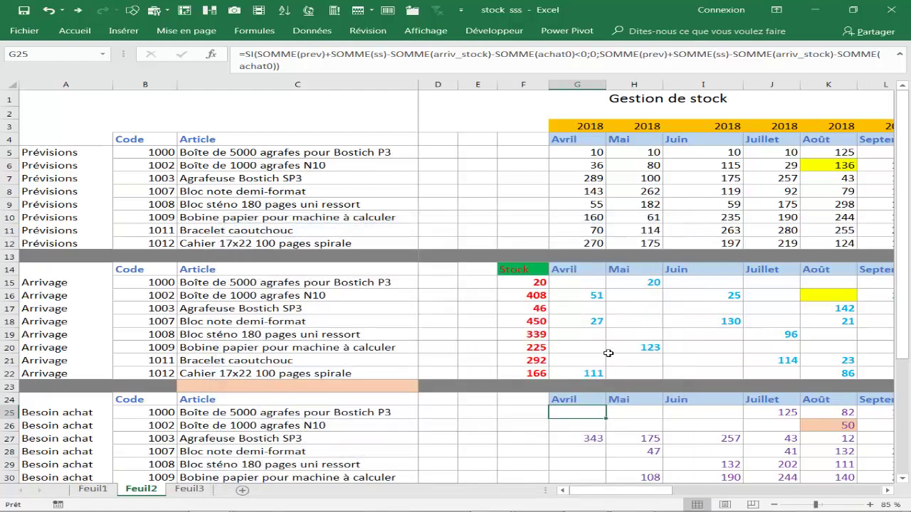
pyautogui.click(602, 346)
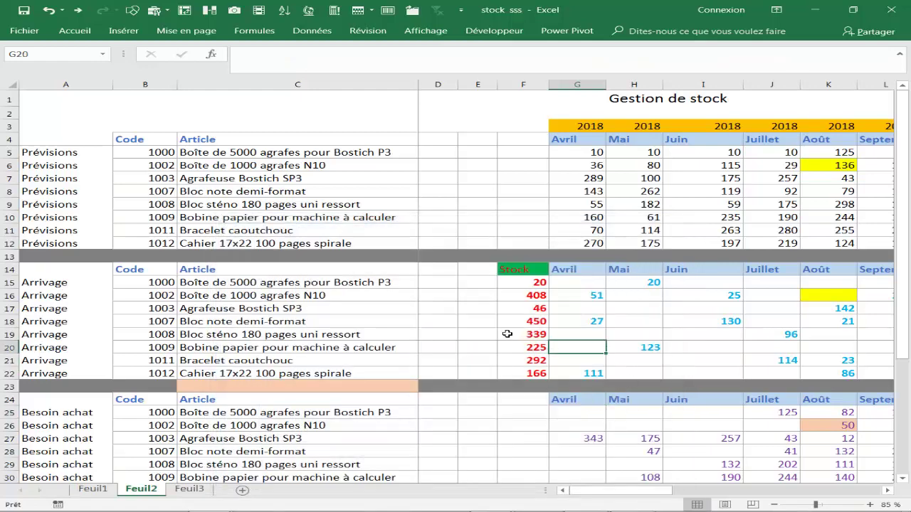
pyautogui.scroll(-2, 508, 333)
pyautogui.scroll(2, 513, 333)
pyautogui.click(580, 321)
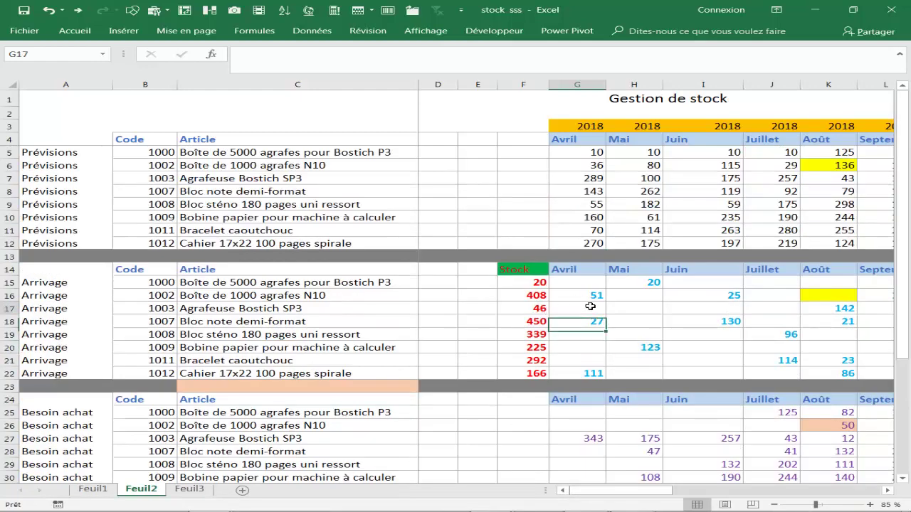
pyautogui.click(591, 306)
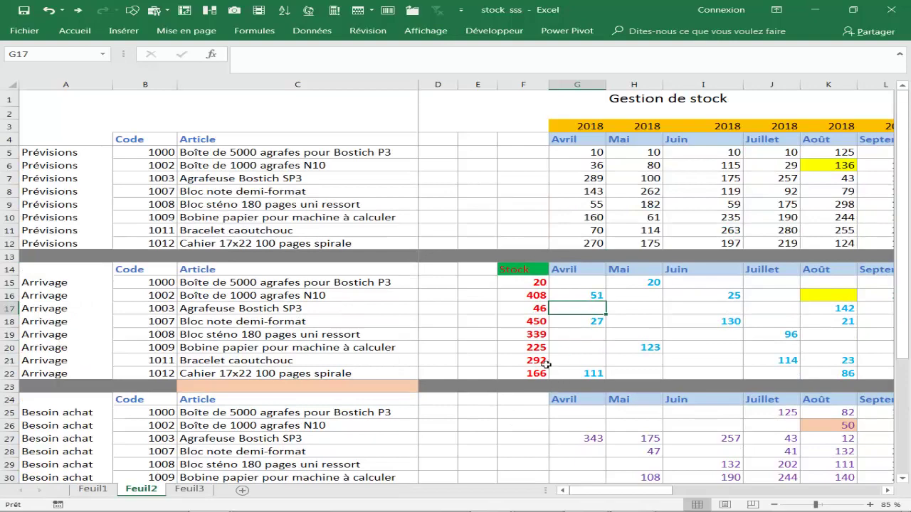
pyautogui.scroll(-1, 546, 365)
pyautogui.scroll(-1, 537, 370)
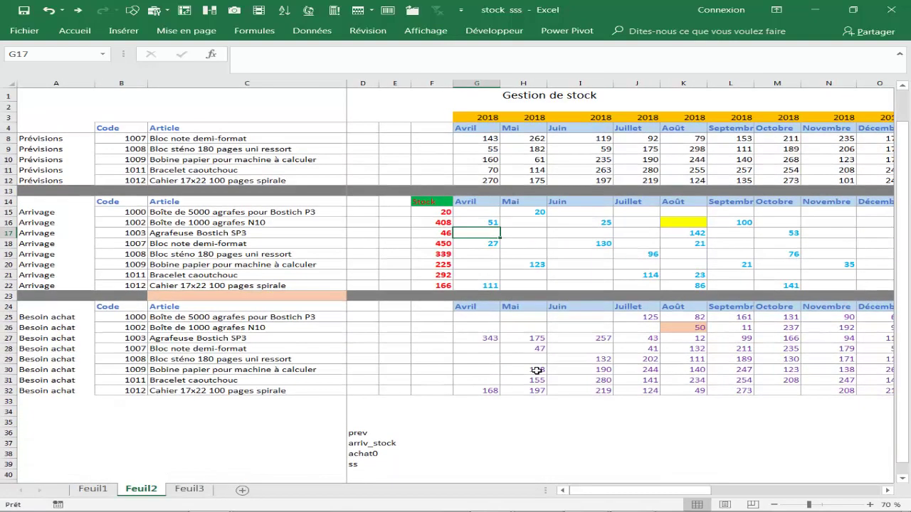